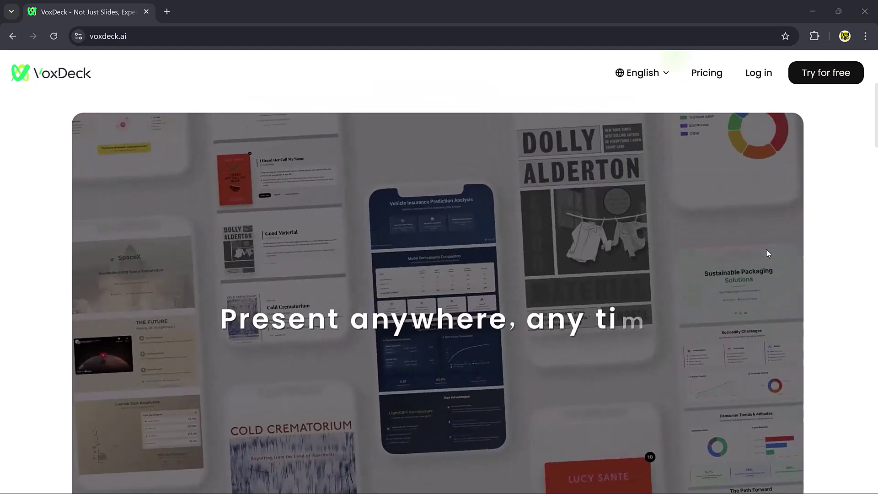
Step: Scroll down through the Recommended for you sample decks, then back to the top of the dashboard
scroll(768, 254, "down", 10)
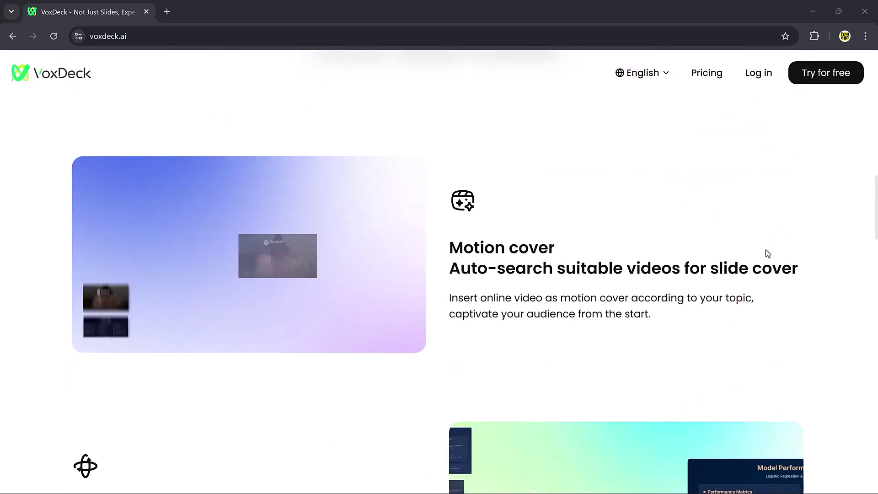
scroll(766, 214, "down", 7)
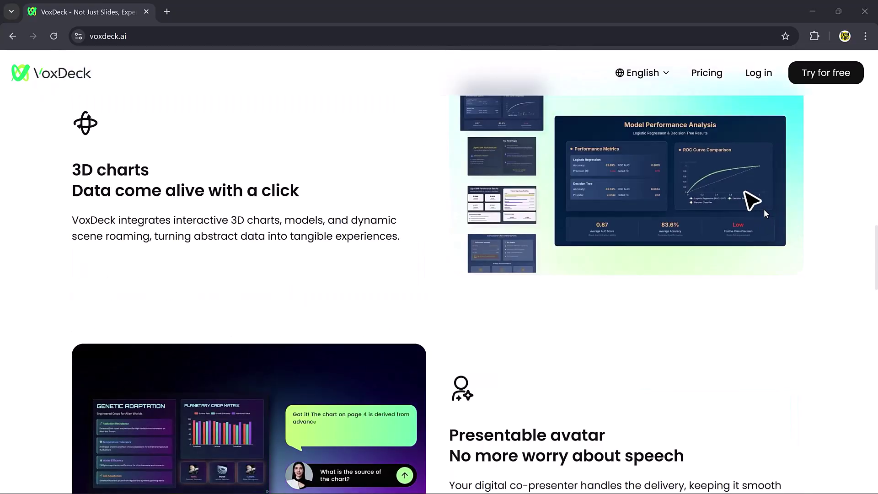
scroll(750, 220, "down", 7)
scroll(746, 223, "down", 10)
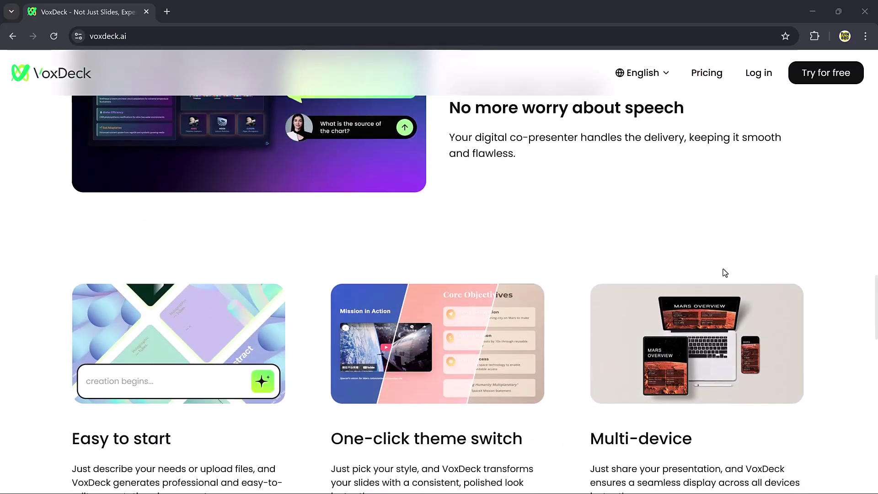
scroll(706, 253, "down", 12)
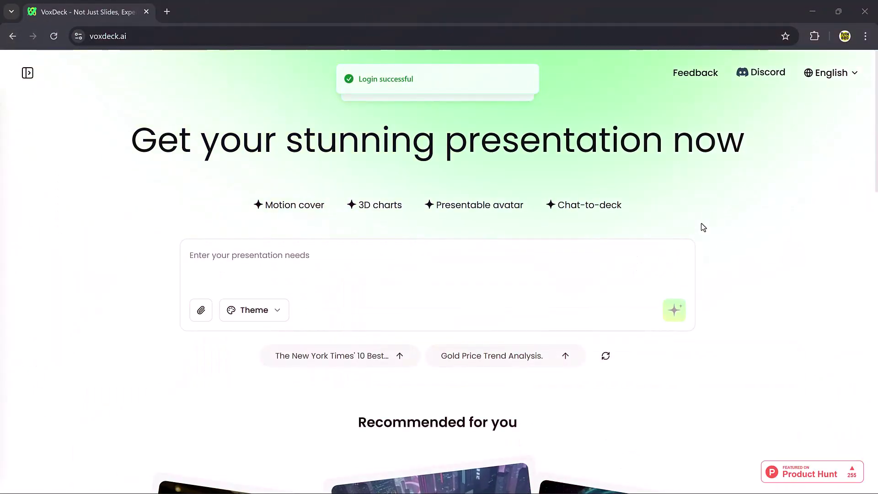
scroll(703, 227, "down", 5)
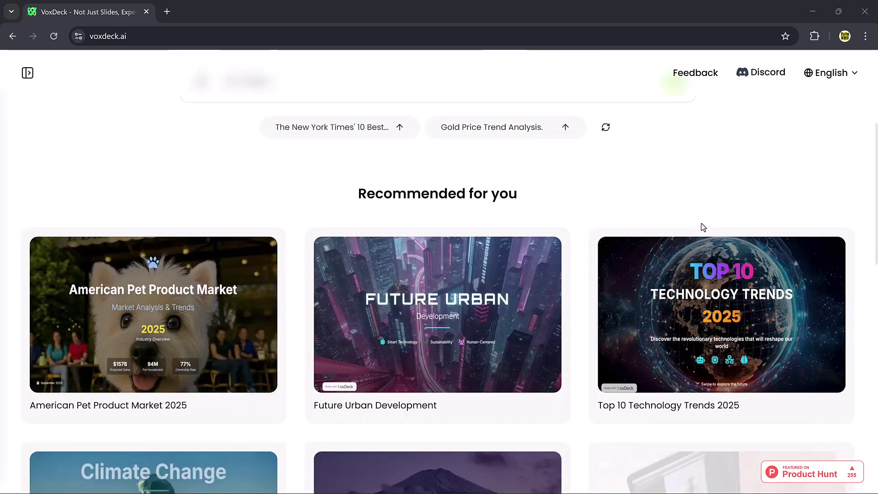
scroll(703, 228, "down", 3)
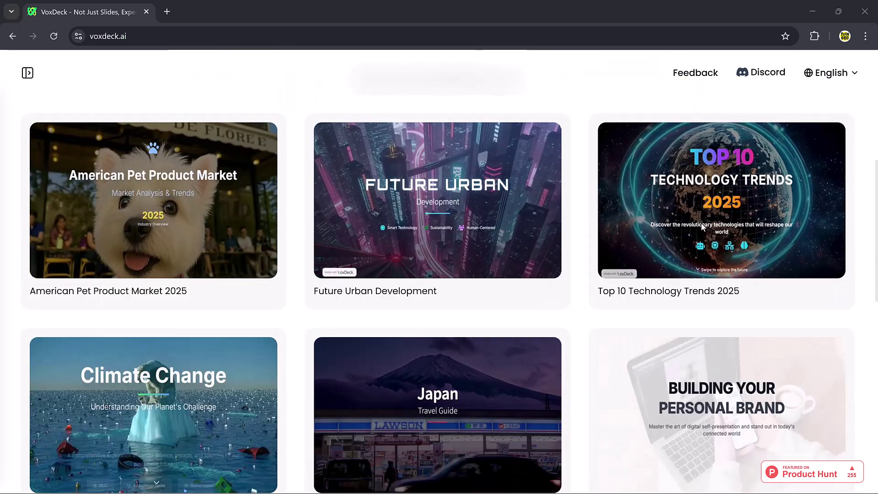
scroll(670, 263, "down", 3)
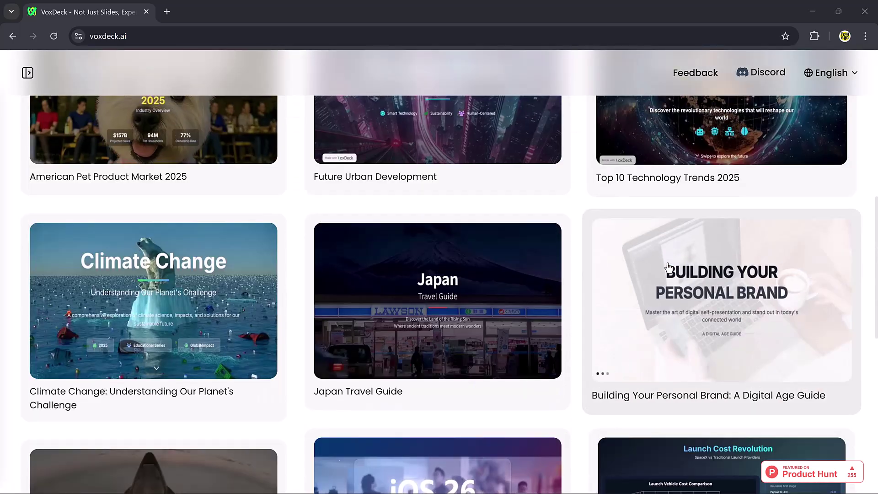
scroll(669, 266, "down", 5)
scroll(668, 268, "down", 4)
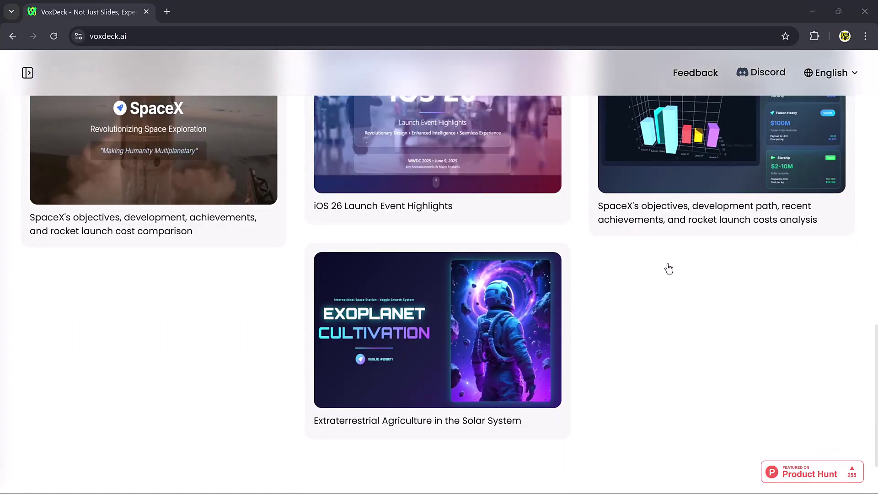
scroll(669, 268, "up", 6)
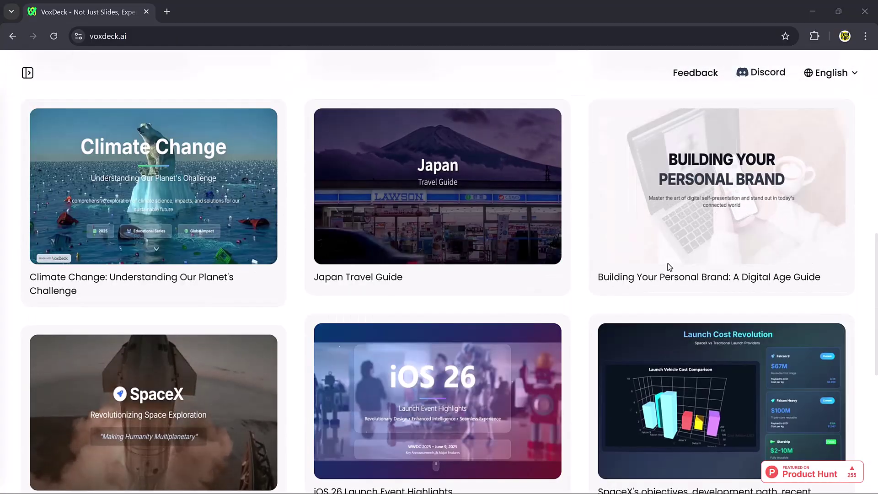
scroll(669, 267, "up", 10)
scroll(681, 275, "up", 3)
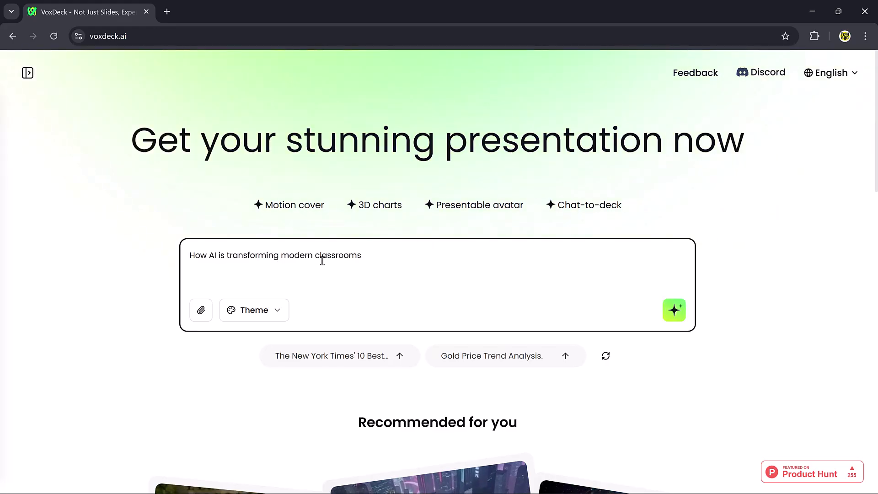
Step: Enter the topic 'How AI is transforming modern classrooms.' and choose the Modern theme after previewing Business and Cartoon
left_click(246, 348)
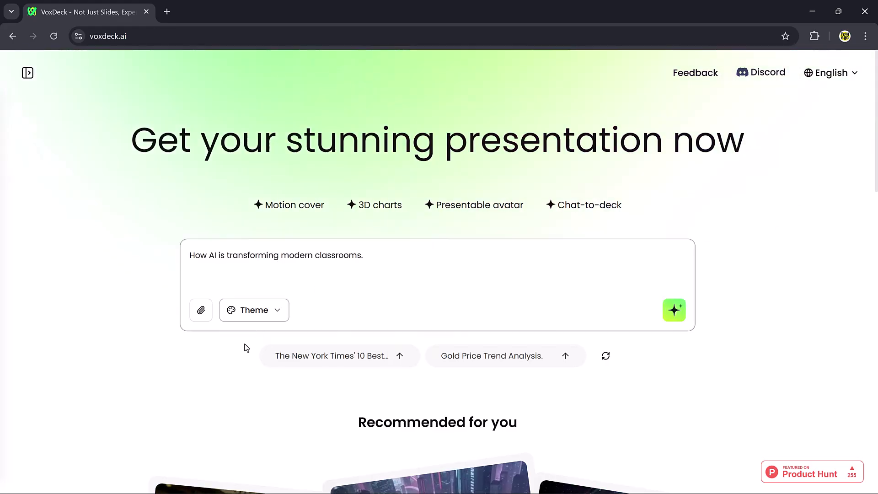
left_click(262, 313)
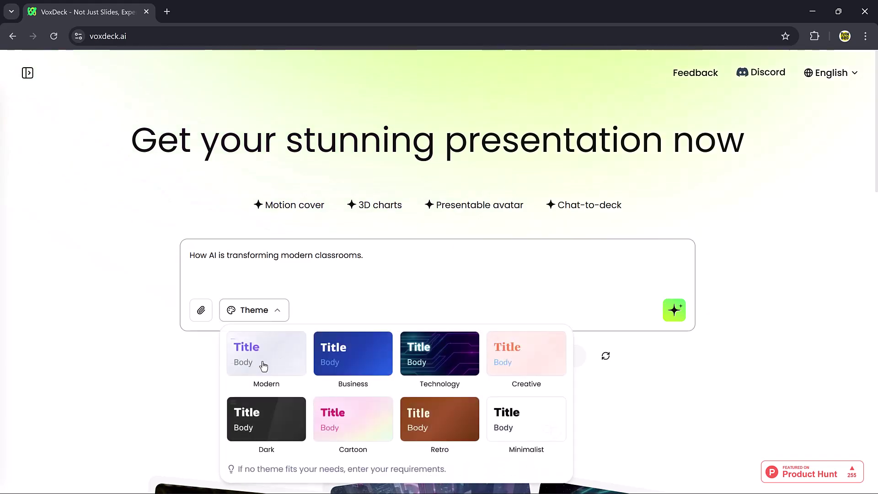
left_click(379, 364)
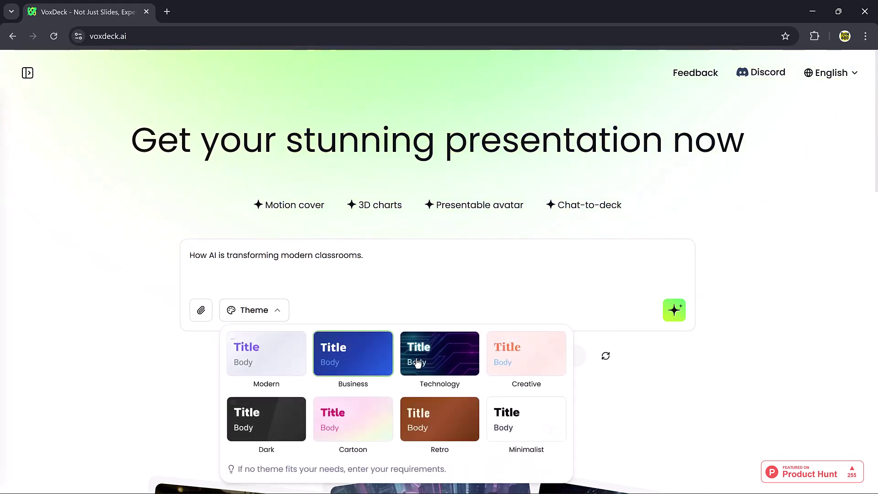
left_click(368, 420)
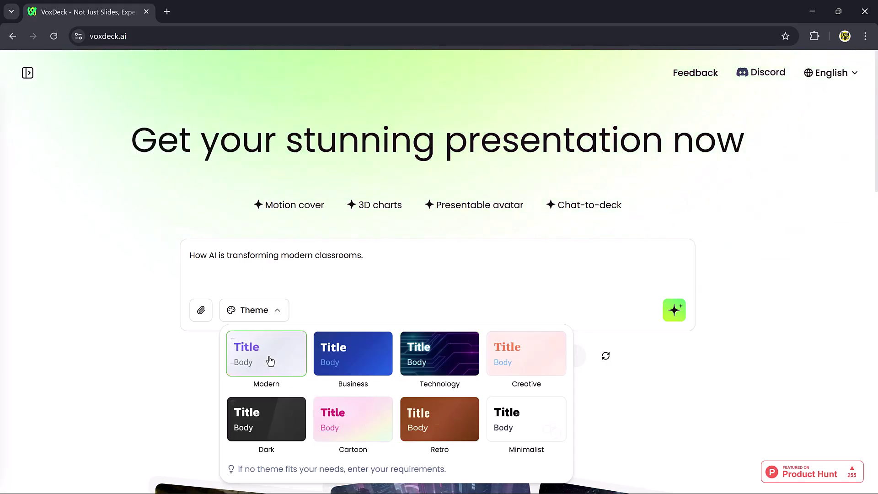
left_click(370, 302)
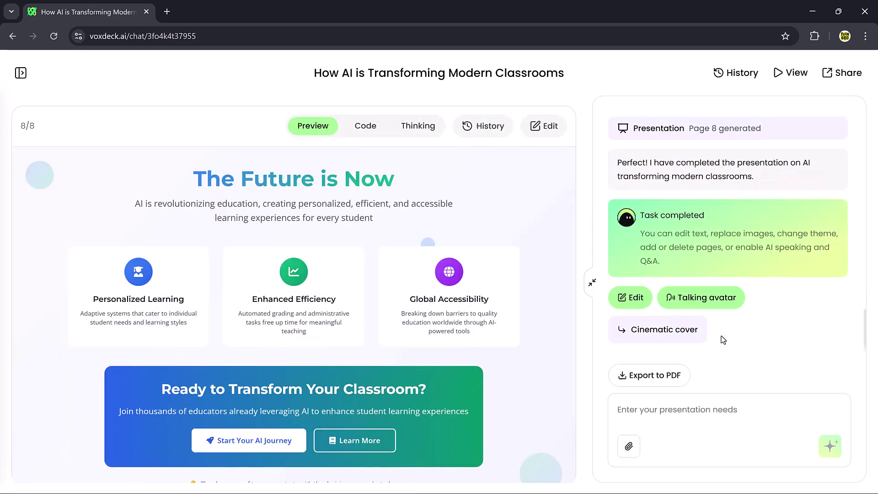
Step: Review slide 5's code and AI reasoning, then open the Benefits & Challenges slide for editing
scroll(337, 301, "up", 20)
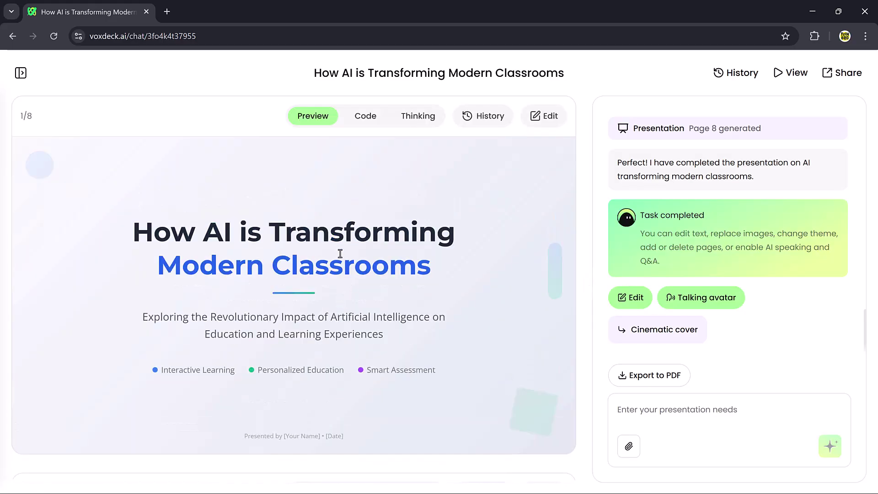
scroll(341, 253, "down", 10)
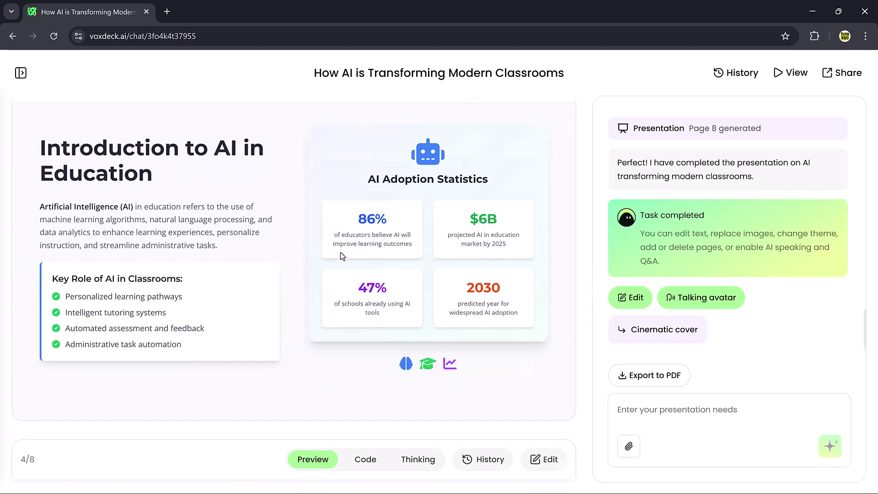
scroll(340, 255, "down", 12)
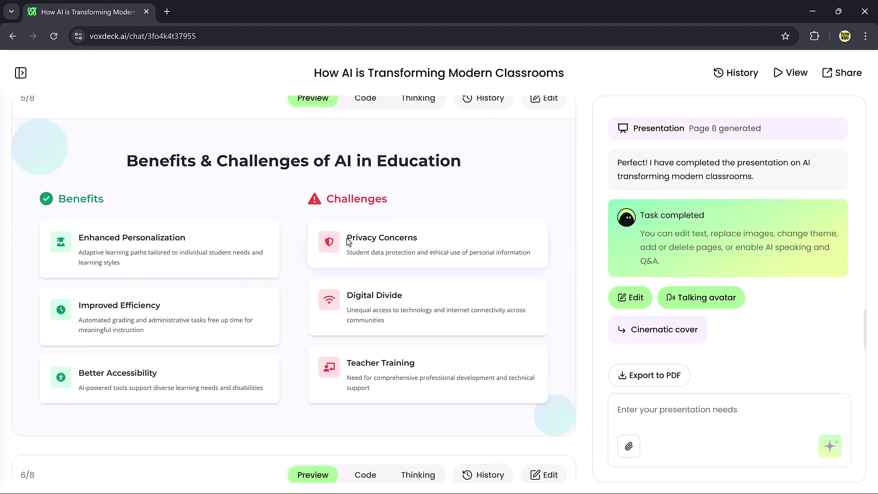
scroll(362, 188, "up", 1)
left_click(365, 157)
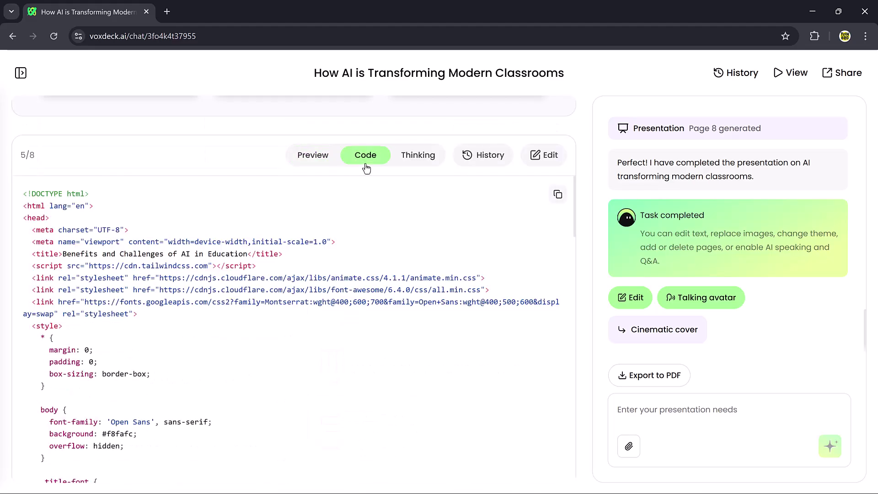
left_click(425, 159)
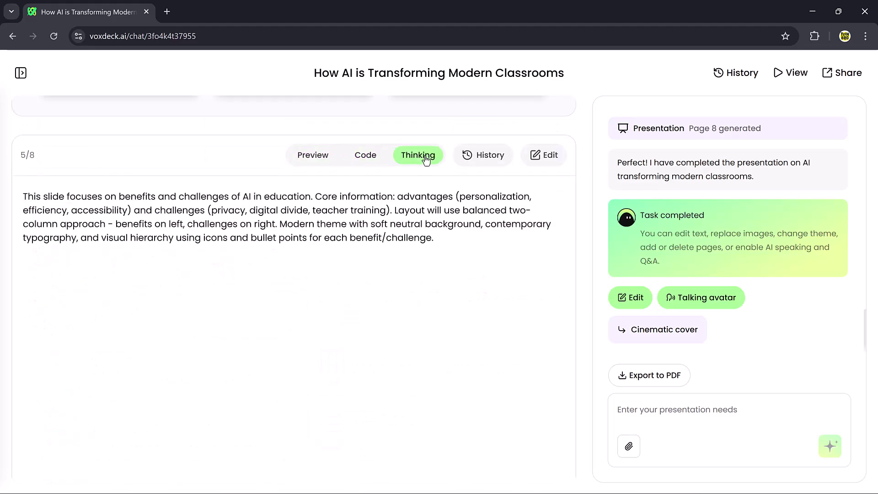
left_click(544, 155)
Step: Set the Privacy Concerns heading to Orbitron SemiBold, size 34, and exit edit mode
left_click(376, 270)
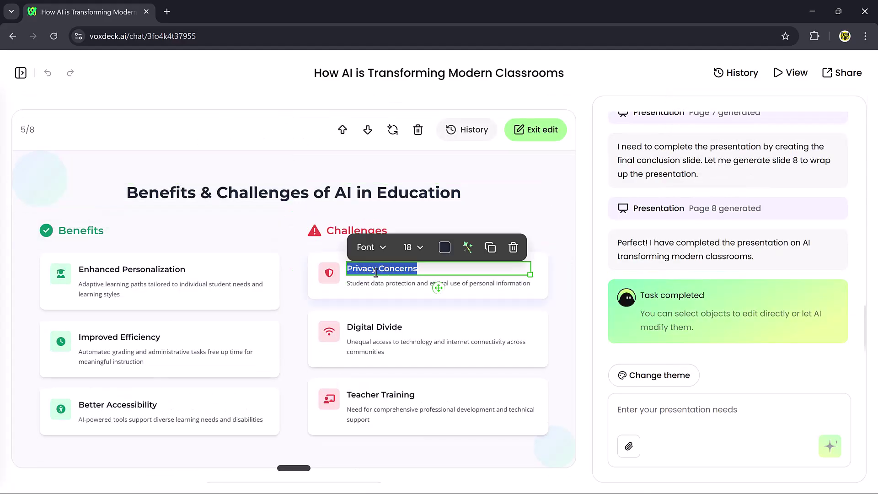
left_click(380, 250)
left_click(379, 369)
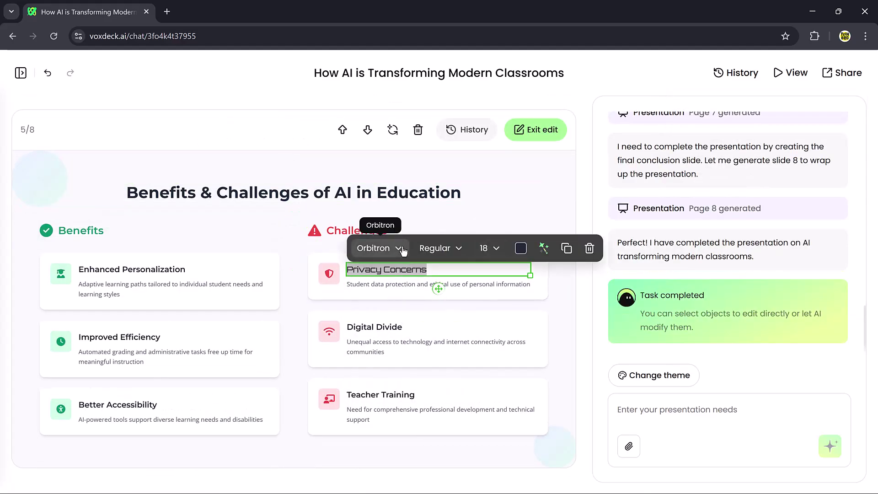
left_click(458, 249)
left_click(446, 344)
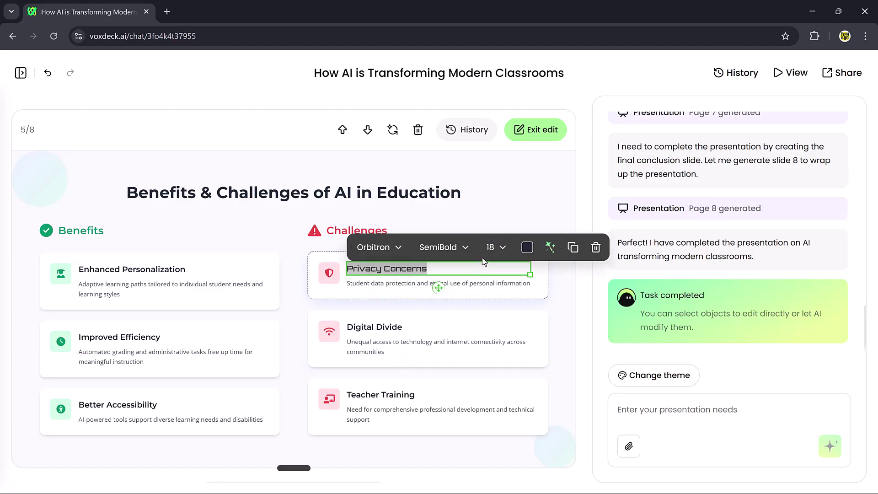
left_click(496, 248)
left_click(495, 343)
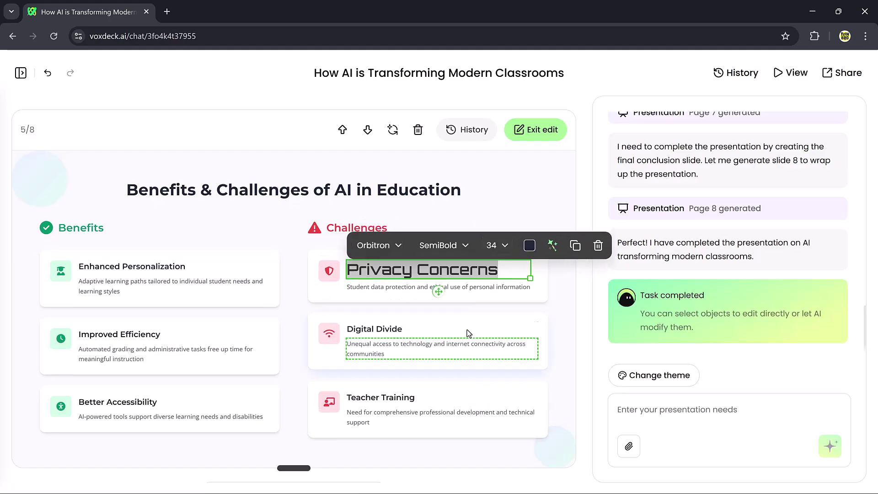
left_click(467, 333)
left_click(534, 129)
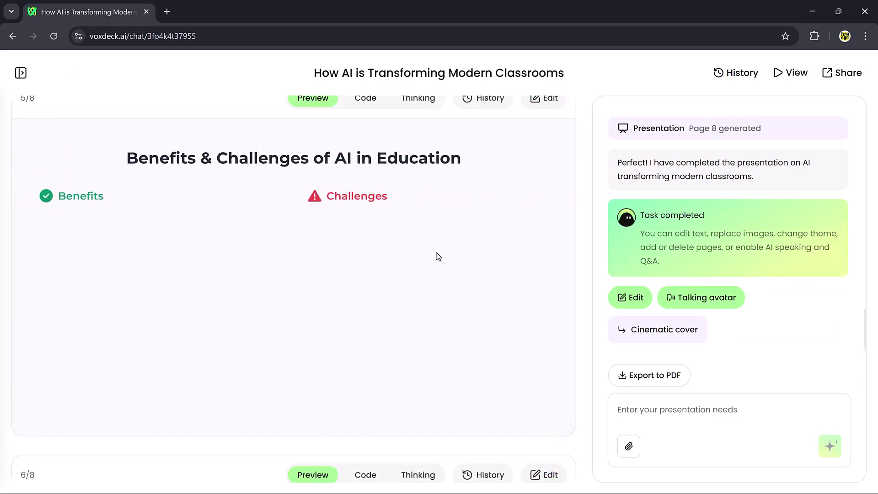
Step: Apply the Cinematic cover suggestion to embed a video background on the title slide
scroll(410, 237, "down", 5)
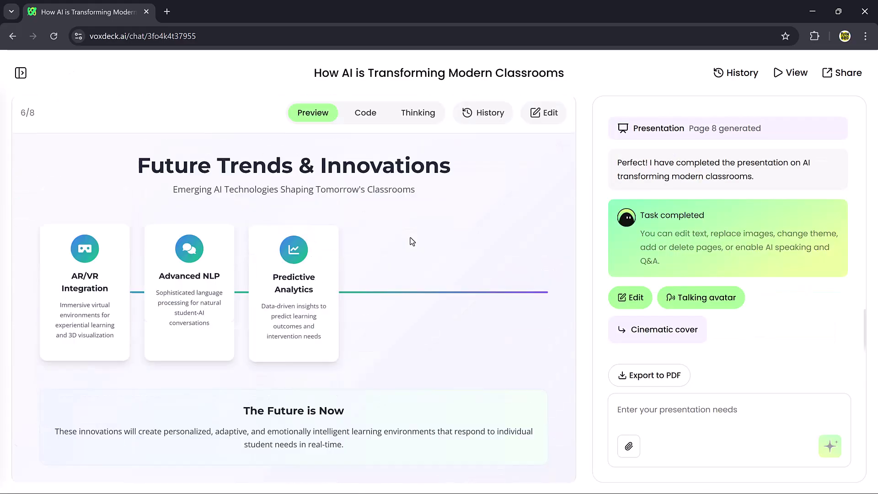
scroll(412, 239, "up", 10)
scroll(412, 241, "up", 10)
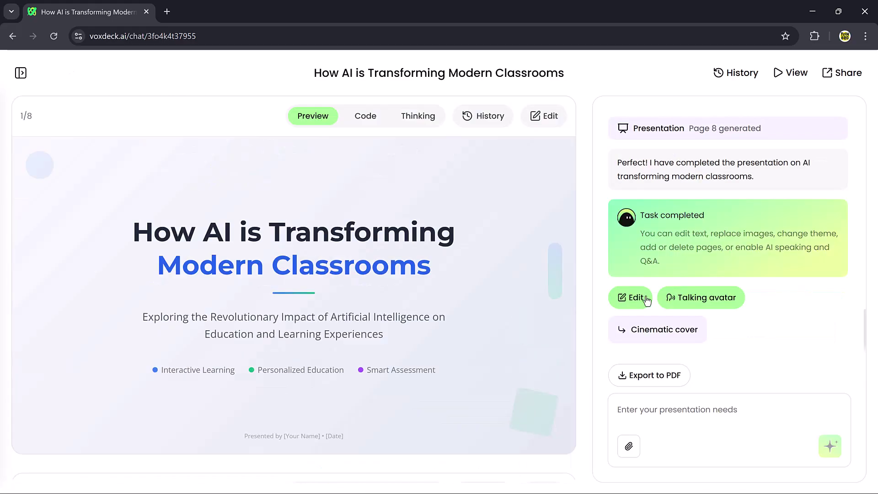
left_click(664, 331)
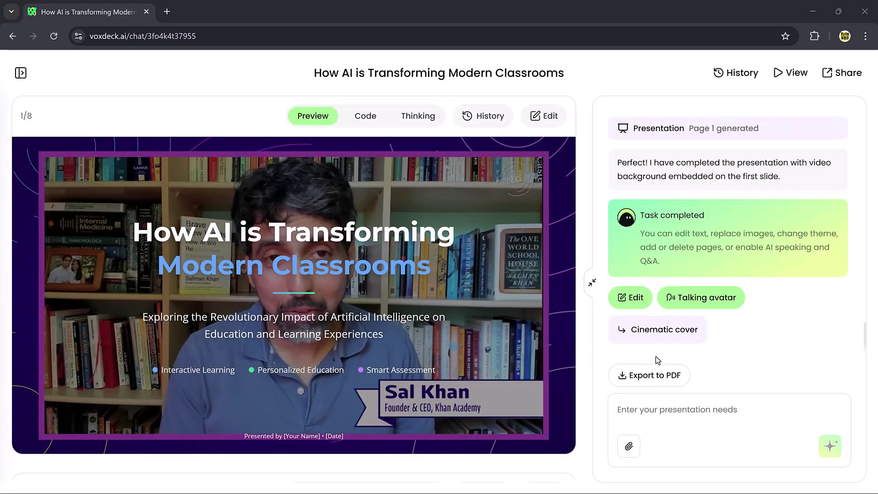
Step: Watch the first found source video on YouTube, then close that tab
scroll(809, 313, "up", 3)
scroll(806, 308, "up", 4)
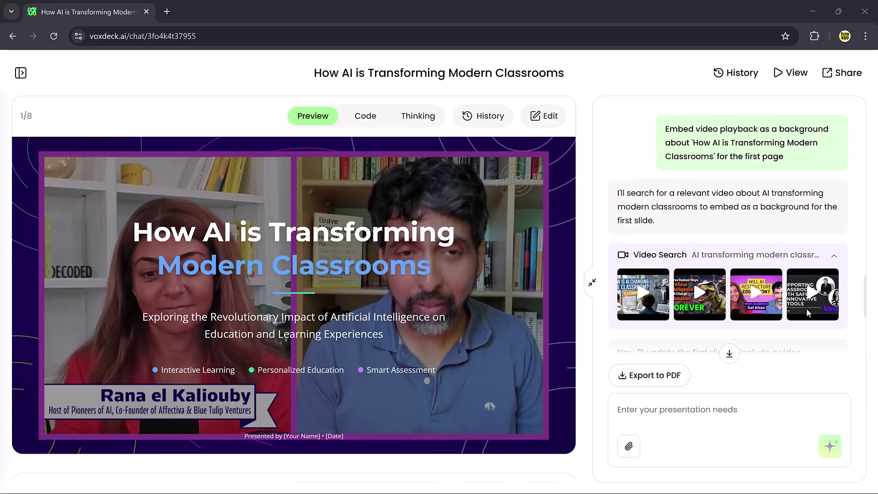
scroll(732, 320, "down", 1)
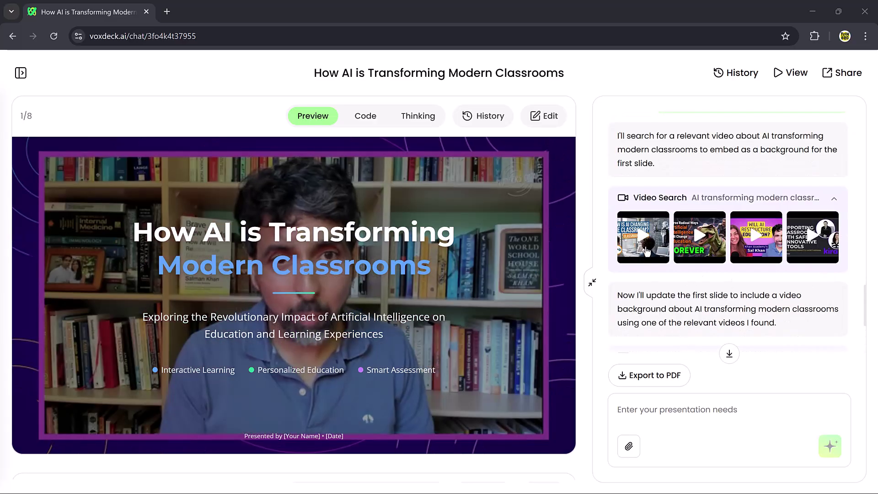
left_click(645, 255)
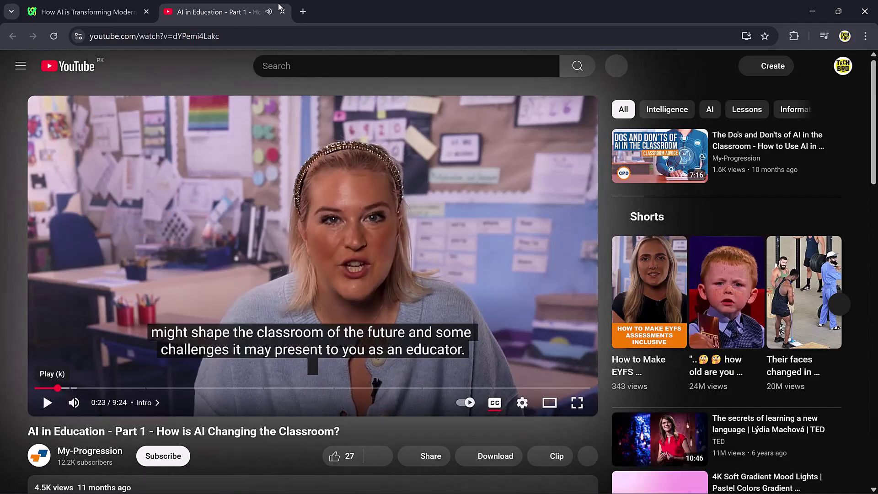
key("ctrl+w")
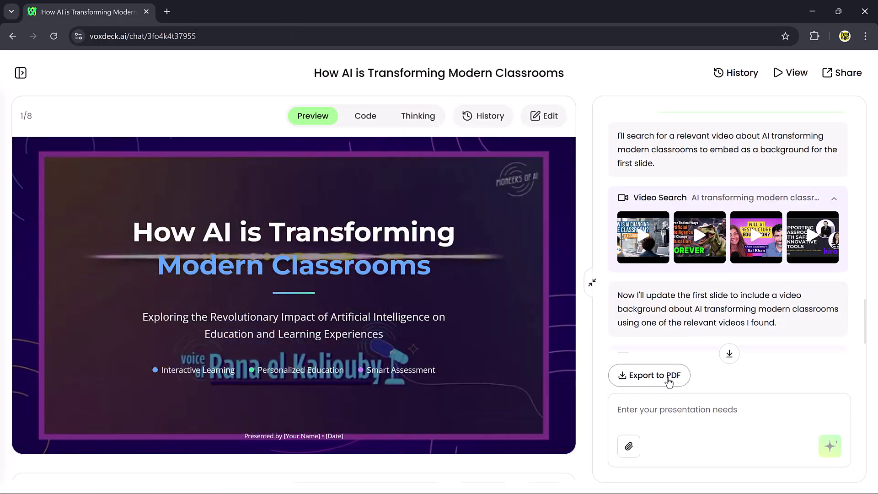
Step: Export the AI-in-classrooms deck as a PDF
left_click(669, 381)
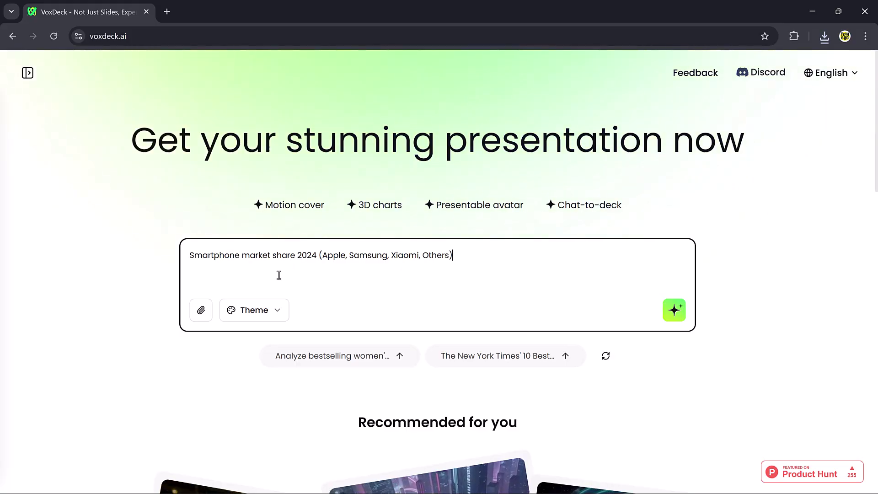
Step: Choose the Business theme and generate the smartphone market share 2024 deck
left_click(278, 312)
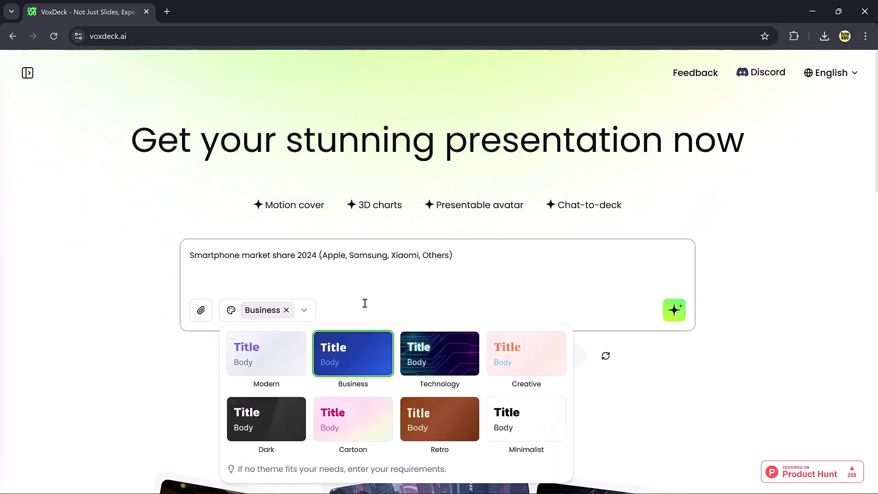
left_click(676, 311)
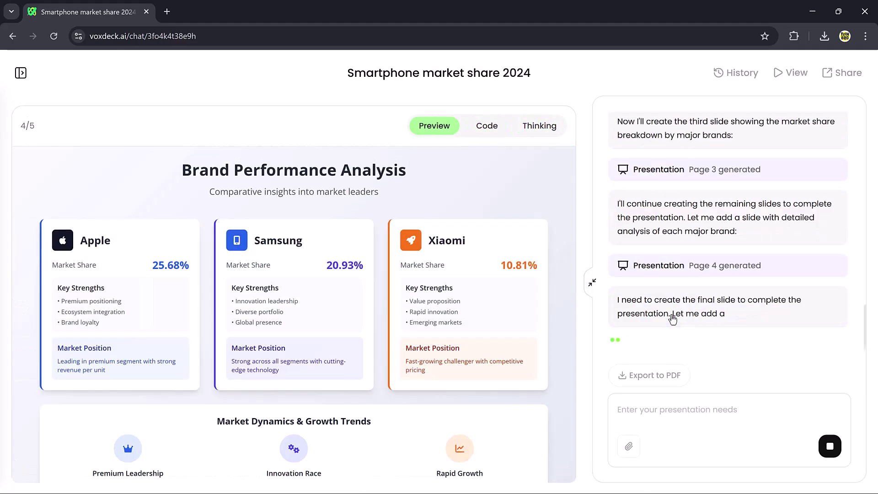
Step: Scroll through the five finished slides, including the brand-share donut chart and Key Takeaways
scroll(804, 339, "up", 15)
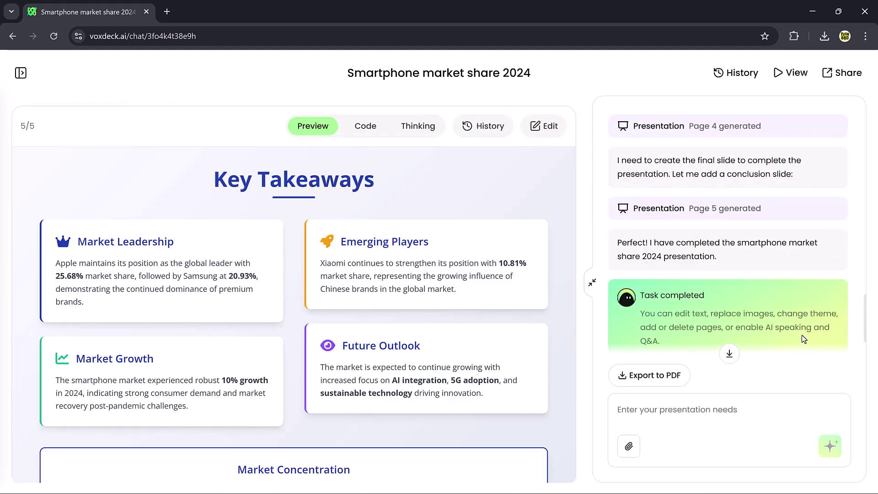
scroll(430, 295, "up", 20)
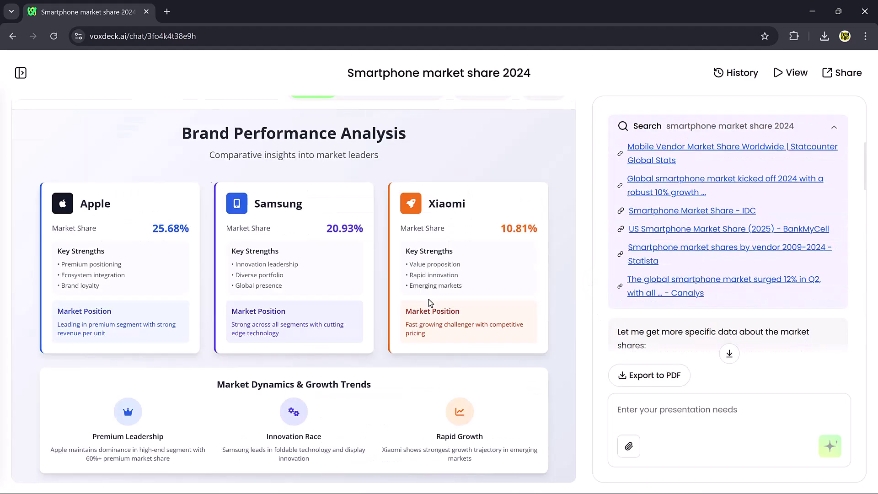
scroll(430, 295, "down", 8)
scroll(432, 298, "down", 15)
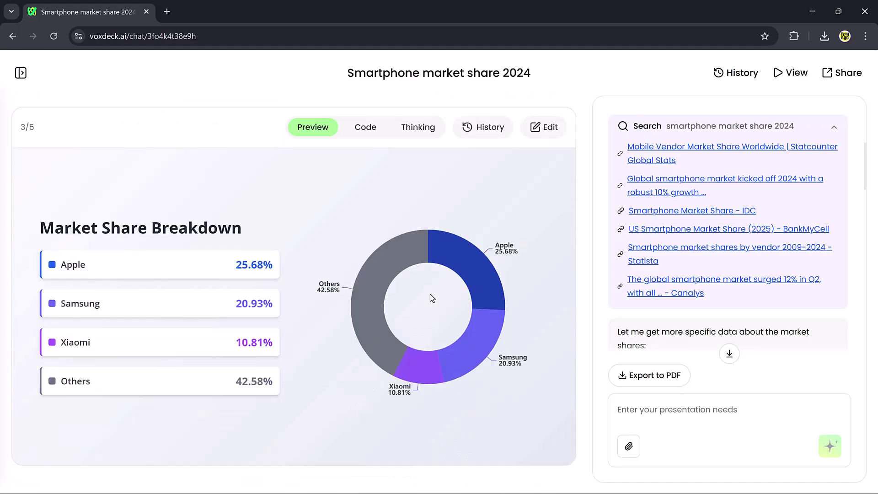
scroll(698, 289, "down", 5)
scroll(698, 289, "down", 5)
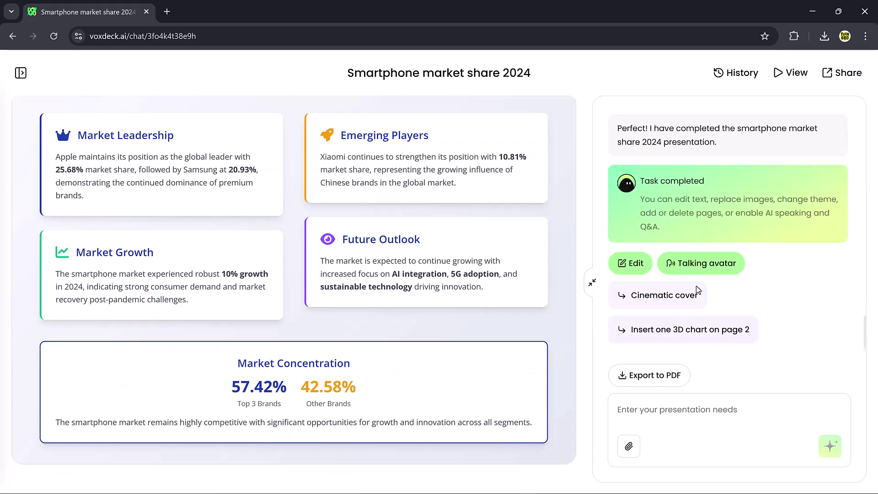
Step: Apply the suggestion to insert one 3D chart on page 2 of the smartphone deck
left_click(702, 331)
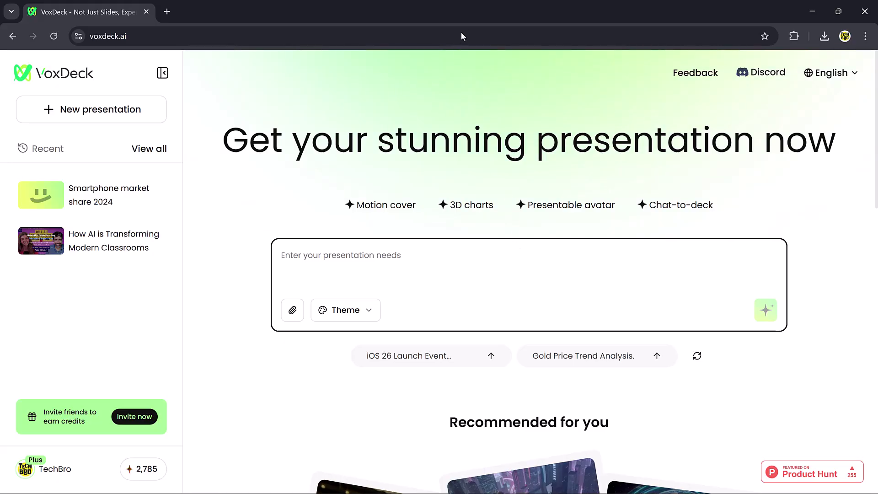
Step: Paste the '5 keys to a successful startup' topic, choose the Retro theme, and generate
left_click(401, 266)
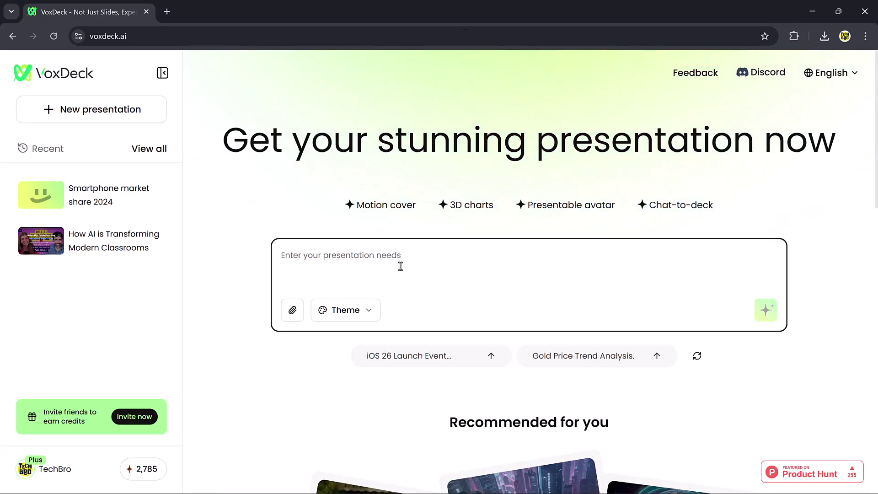
type("5 keys to a successful startup")
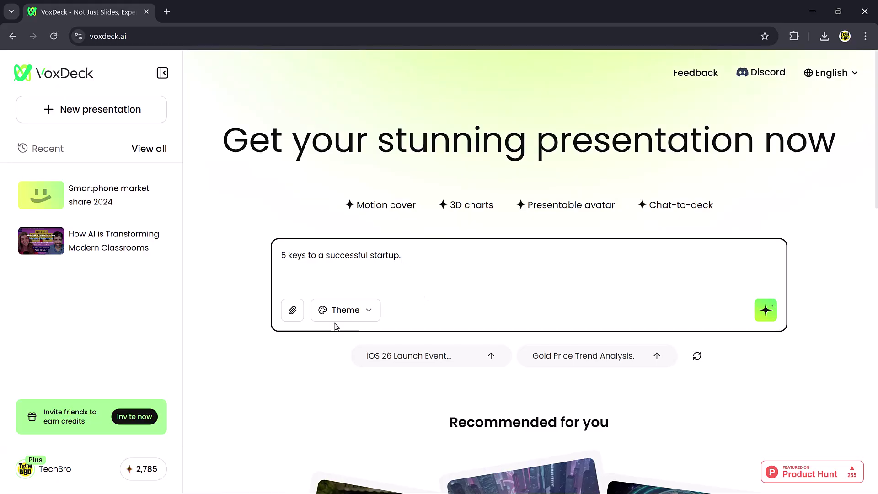
left_click(348, 320)
left_click(531, 425)
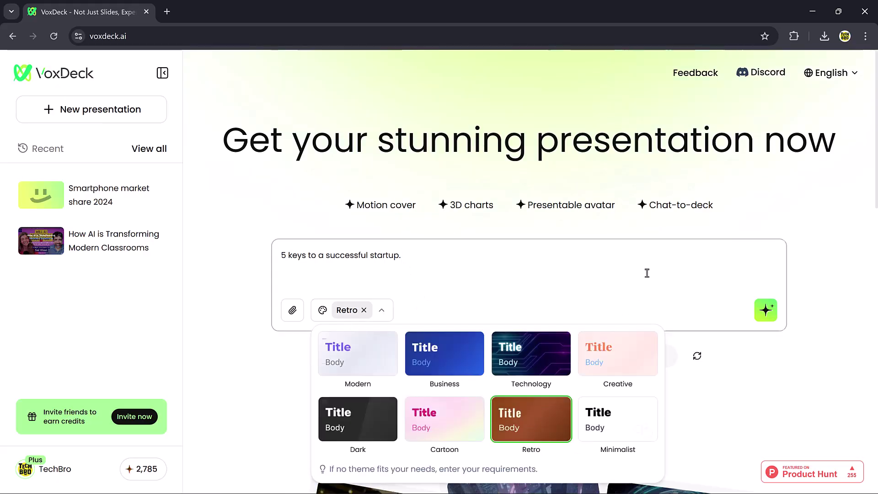
left_click(648, 274)
left_click(769, 312)
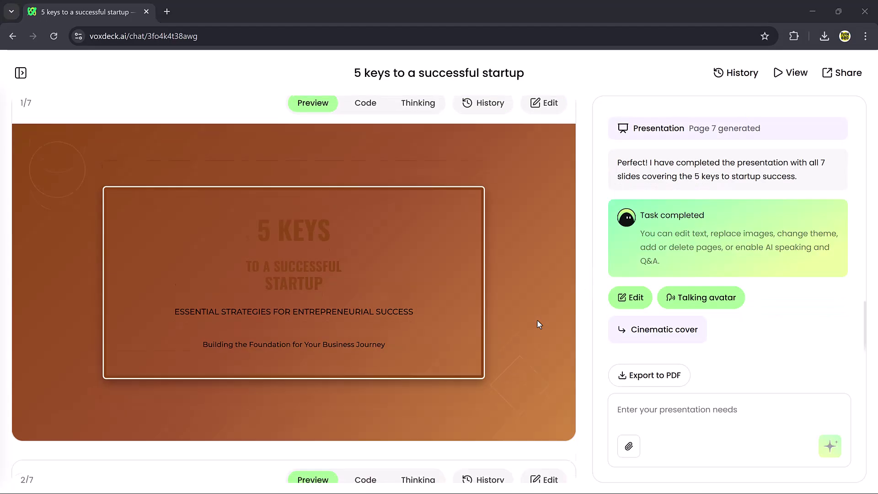
Step: Scroll through the seven generated slide previews down to 'KEY #5 Adaptability & Resilience'
scroll(537, 320, "down", 15)
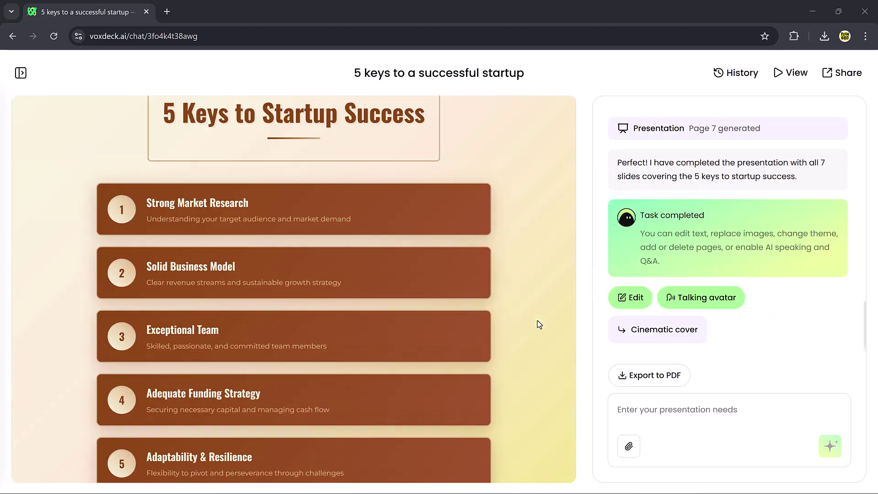
scroll(538, 326, "down", 12)
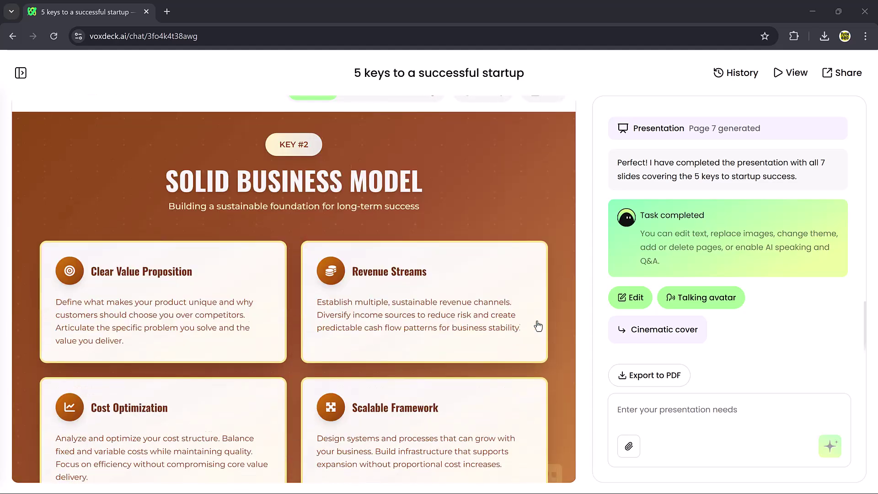
scroll(537, 323, "down", 12)
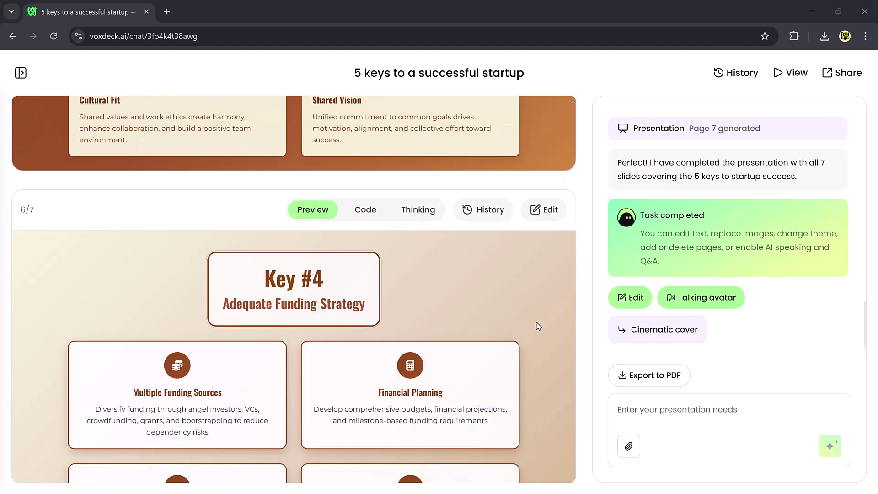
scroll(538, 325, "down", 3)
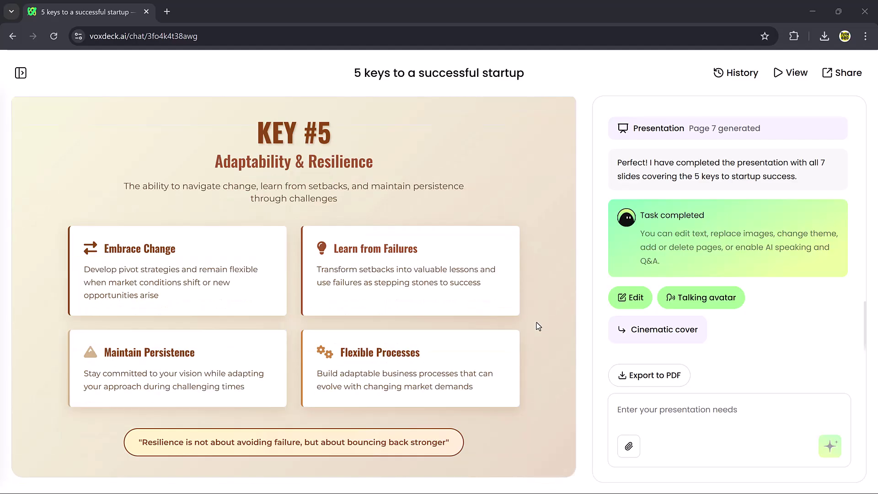
Step: Present the startup deck with a talking avatar in a new tab and have it start narrating
left_click(689, 304)
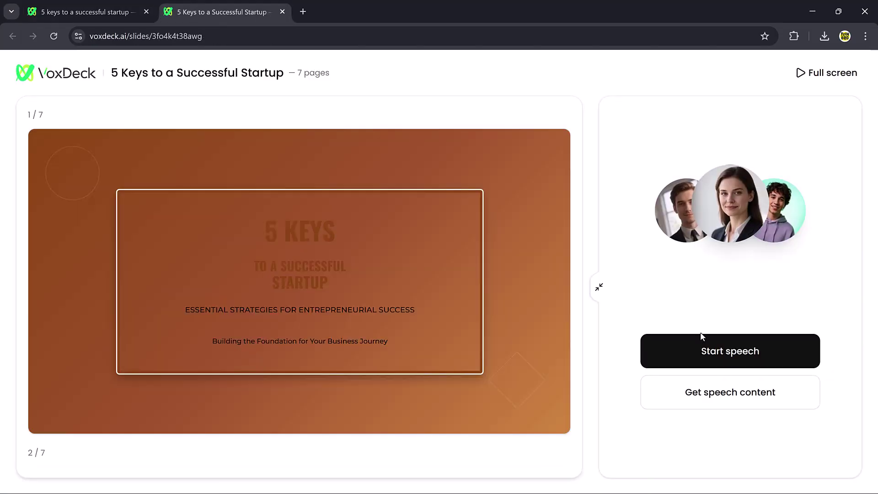
left_click(706, 351)
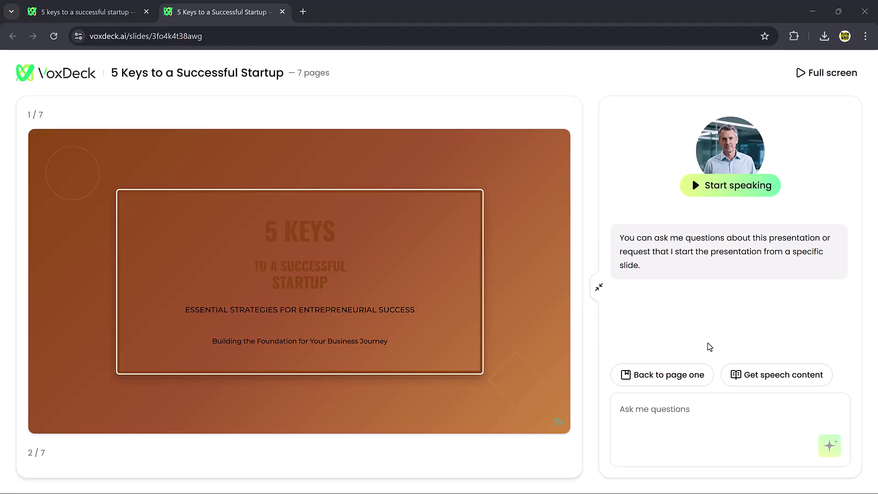
left_click(695, 184)
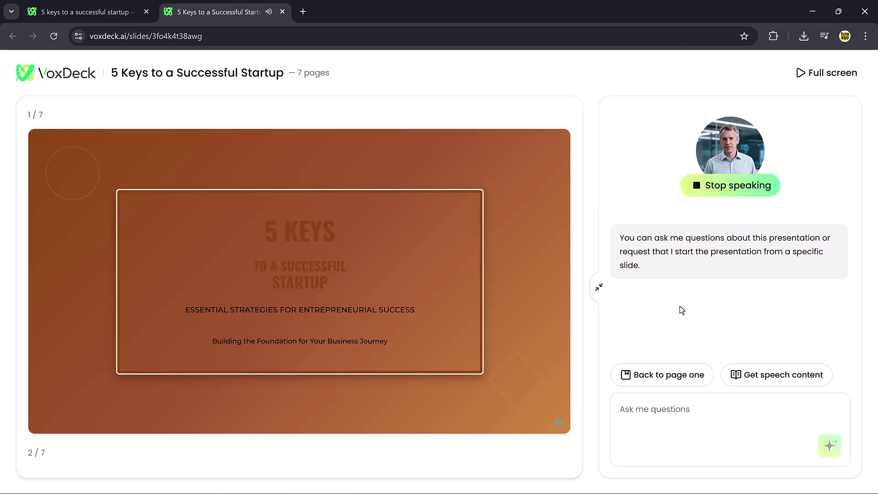
Step: Stop the avatar's narration and place the cursor in the Ask me questions box
left_click(695, 192)
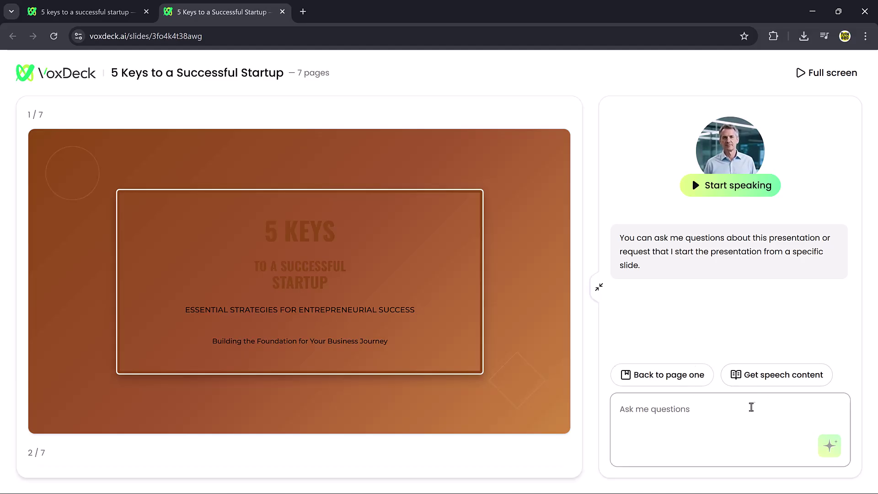
left_click(726, 417)
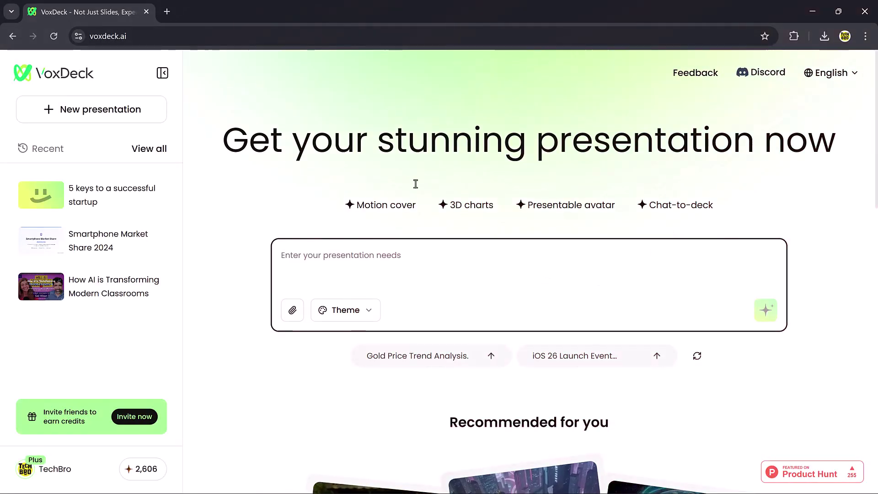
Step: Paste the 'Impact of AI on the global job market' topic, choose the Minimalist theme, and generate
left_click(425, 269)
type("Impact of AI on the global job market")
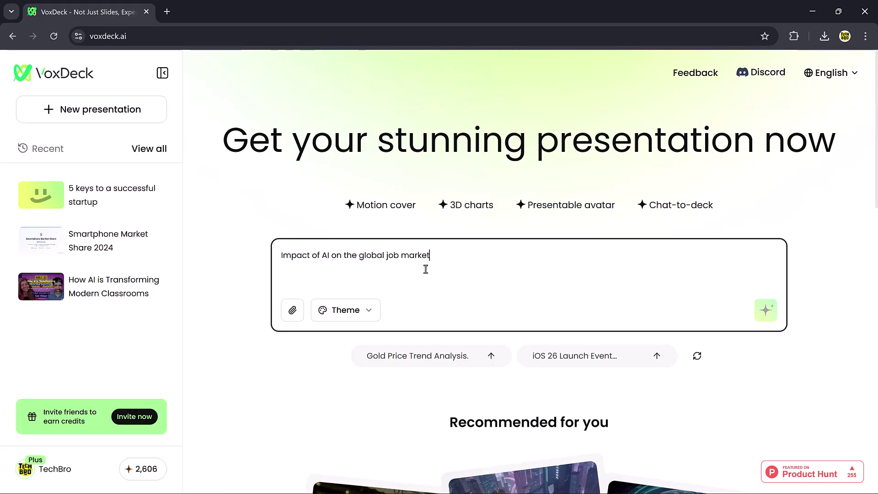
type(".")
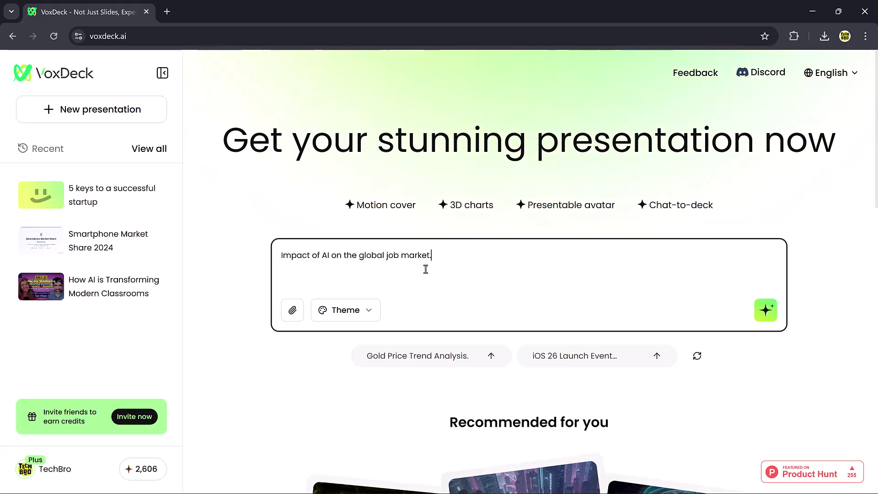
left_click(349, 313)
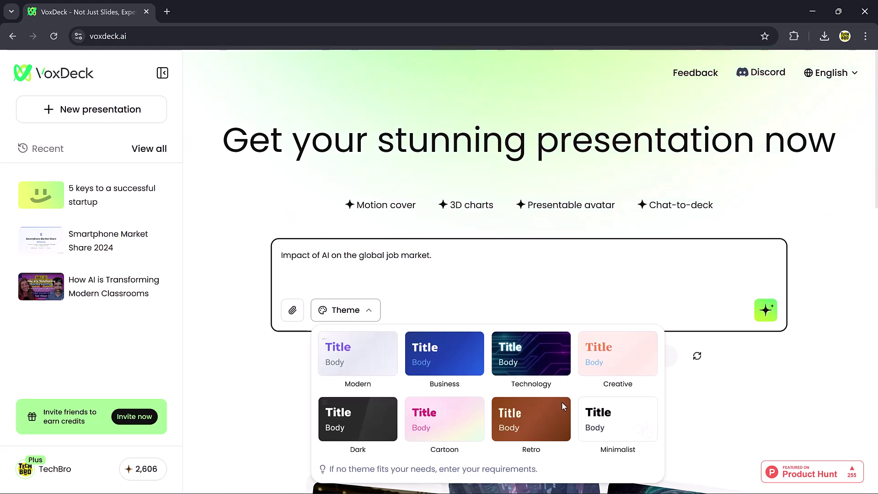
left_click(619, 416)
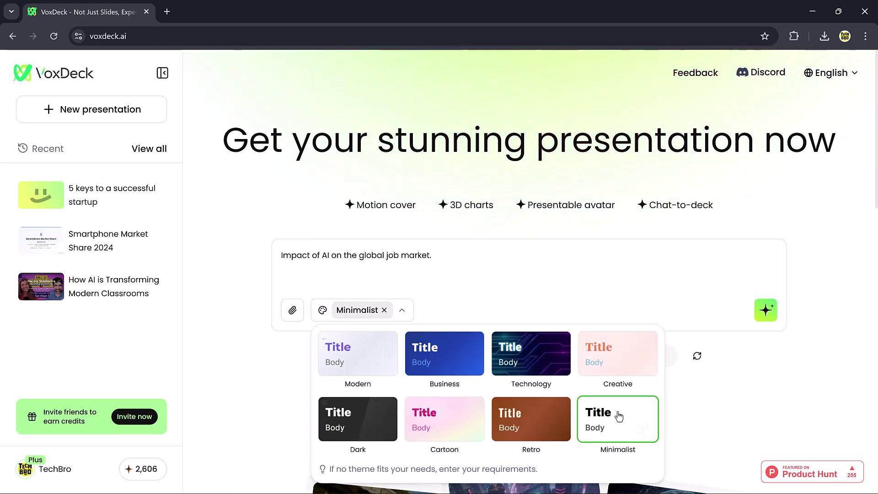
left_click(629, 280)
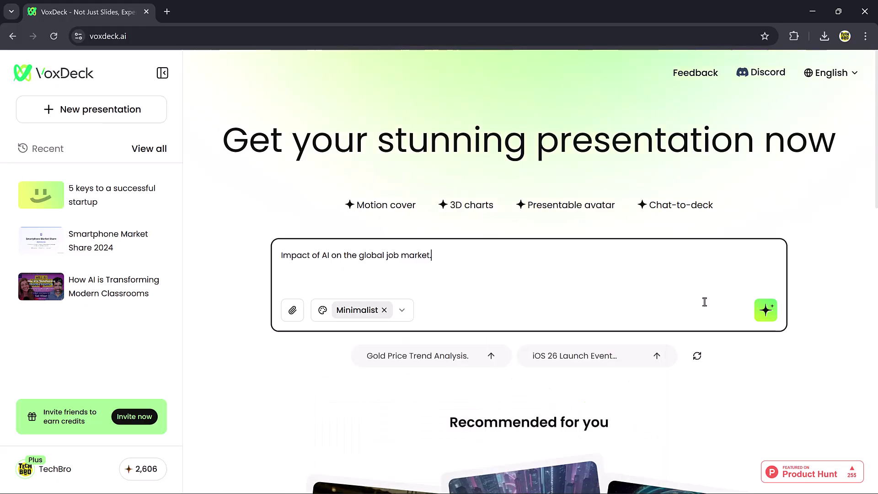
left_click(765, 317)
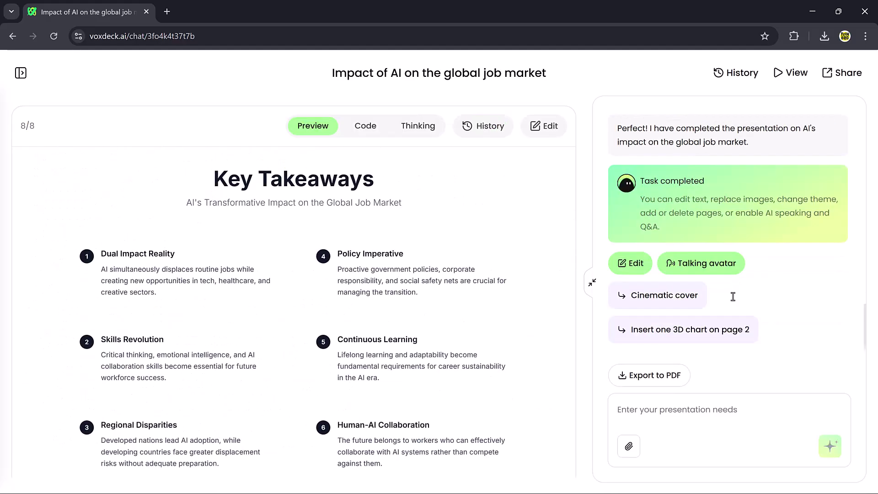
scroll(318, 333, "up", 15)
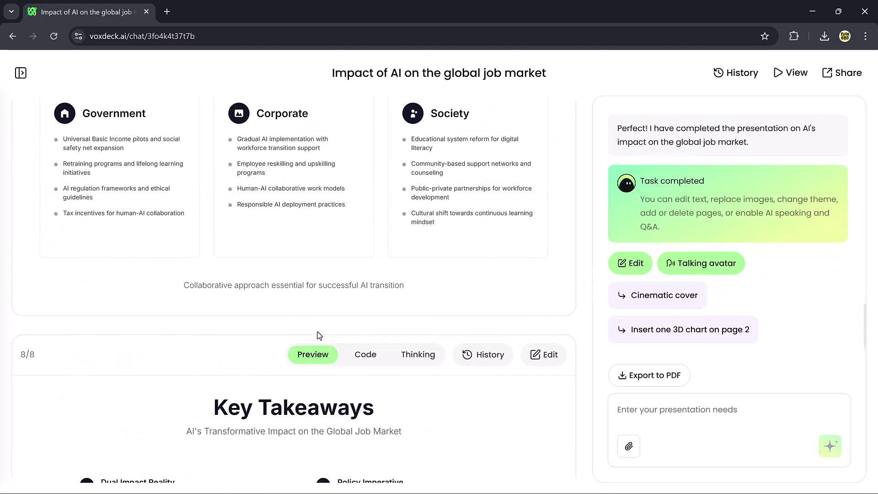
scroll(317, 331, "up", 20)
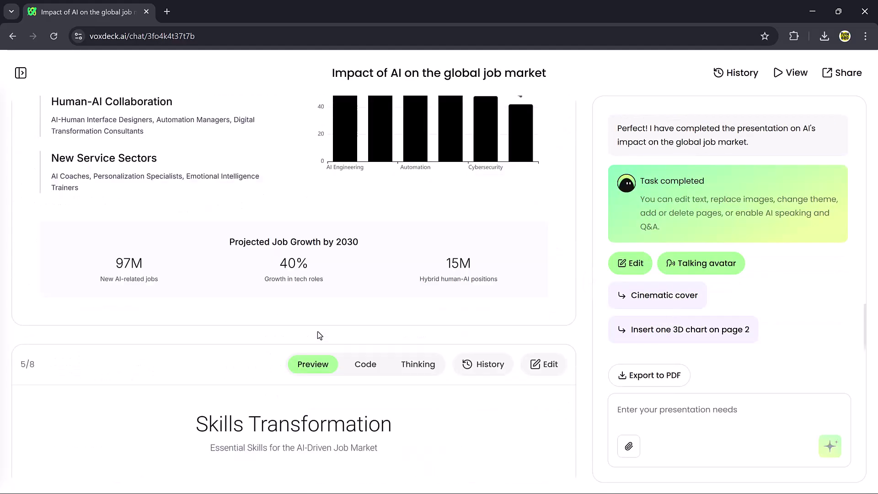
scroll(318, 336, "up", 2)
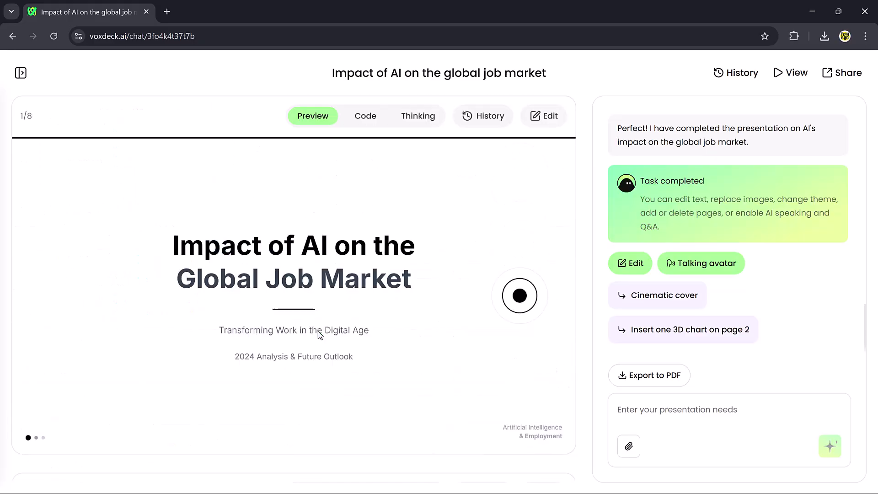
scroll(407, 325, "down", 8)
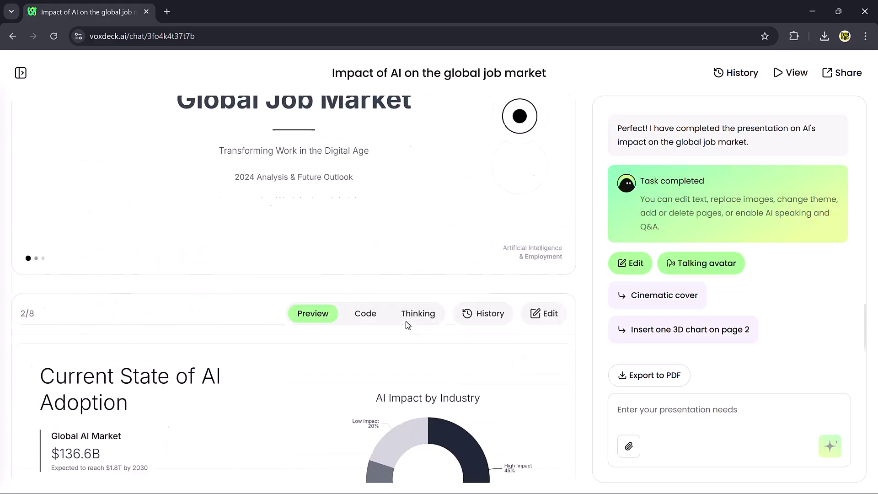
scroll(406, 321, "down", 8)
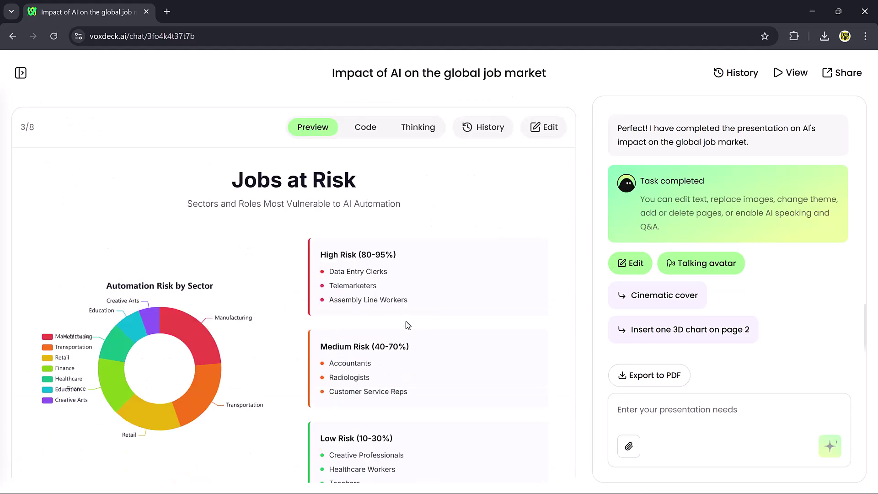
scroll(406, 321, "down", 15)
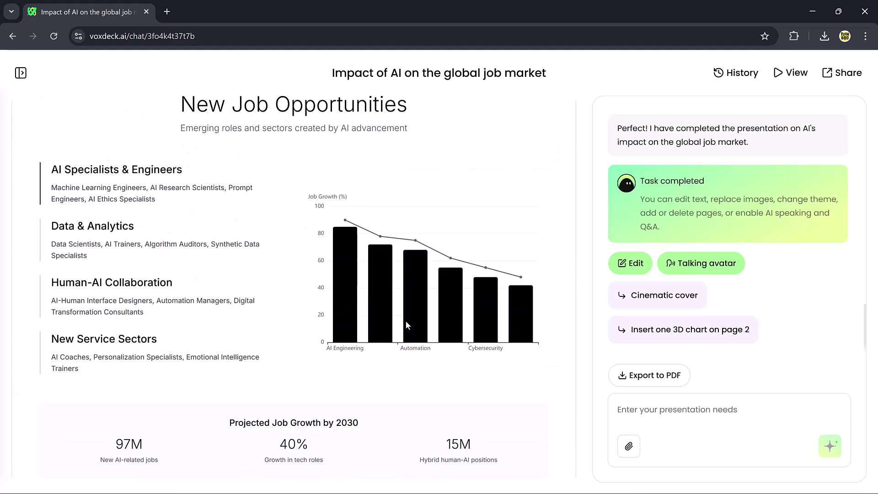
scroll(405, 321, "down", 3)
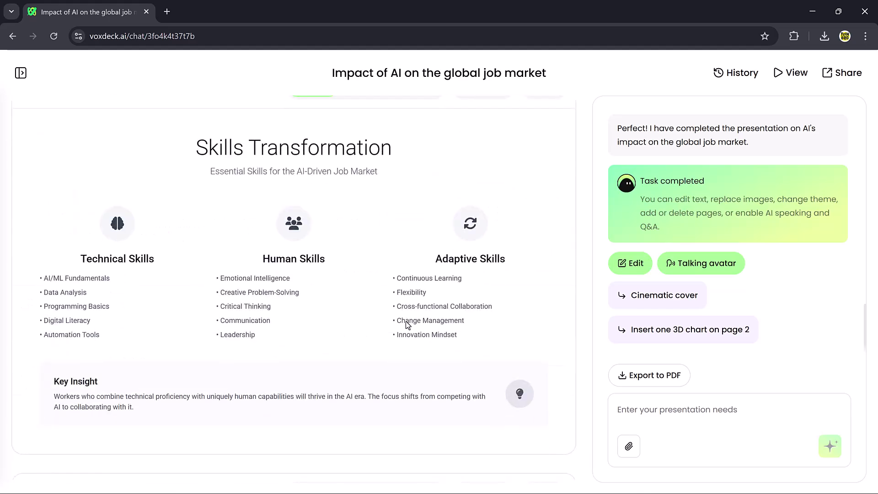
scroll(405, 322, "down", 8)
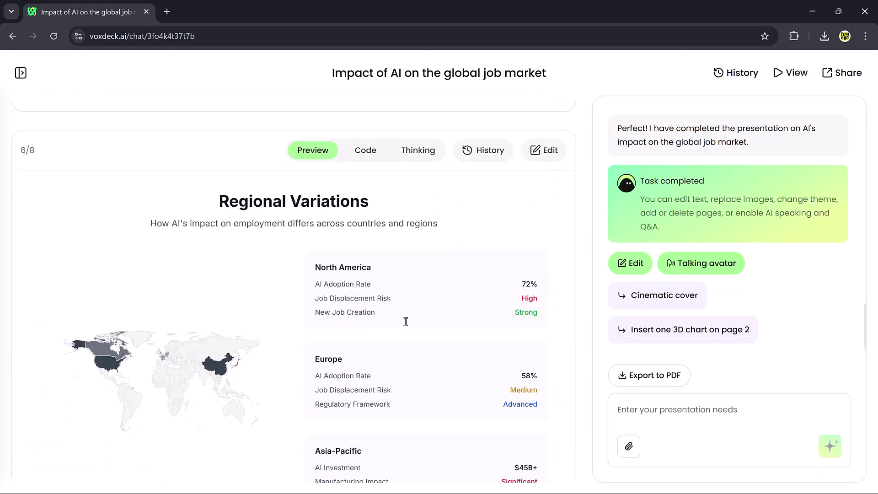
scroll(406, 322, "down", 3)
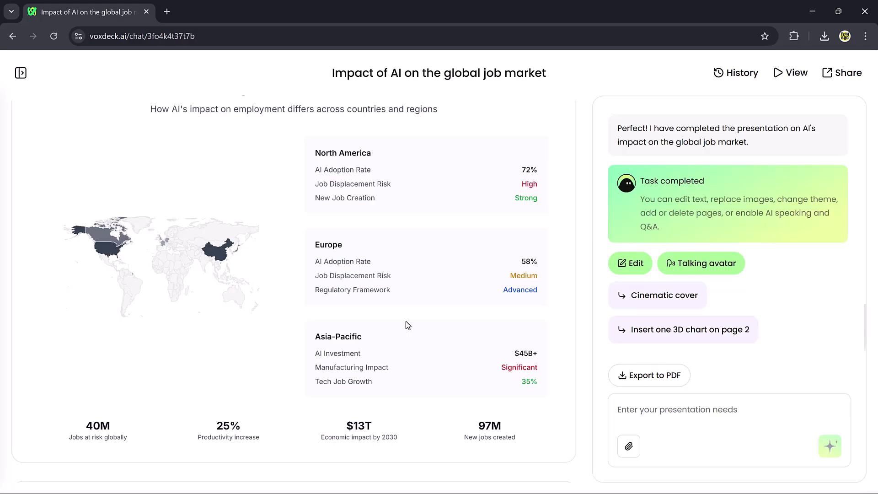
scroll(406, 321, "down", 12)
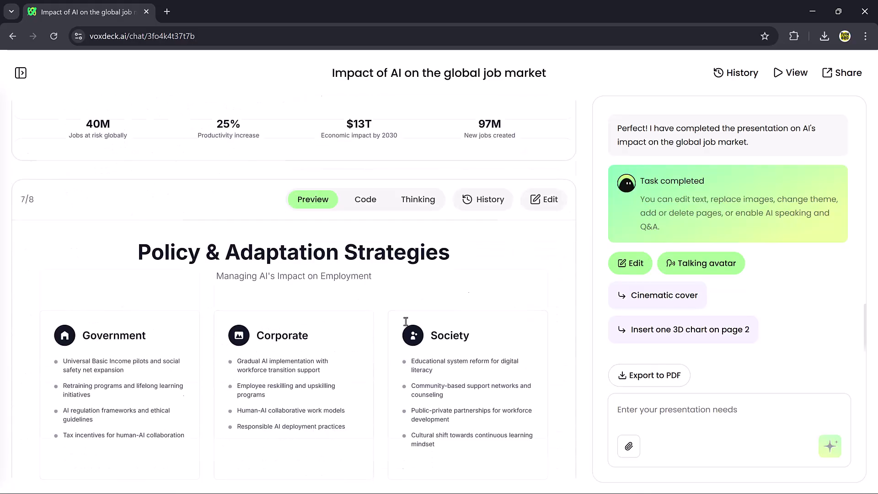
scroll(405, 321, "down", 8)
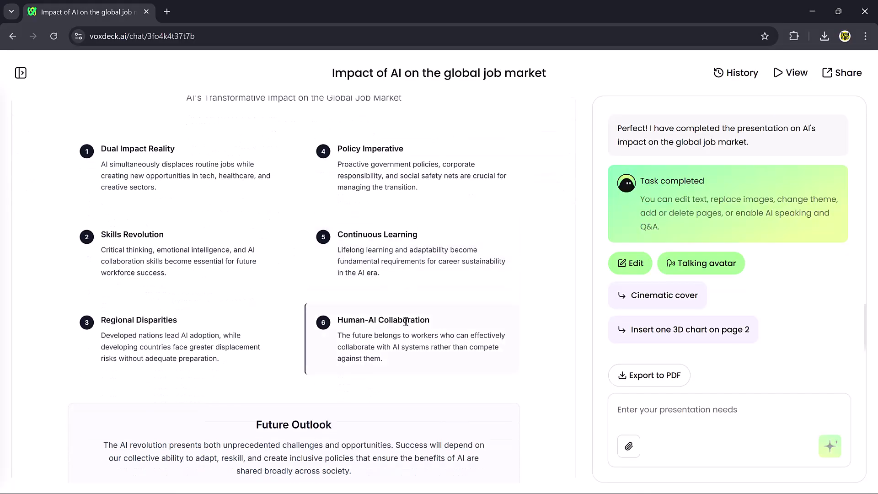
scroll(406, 321, "down", 1)
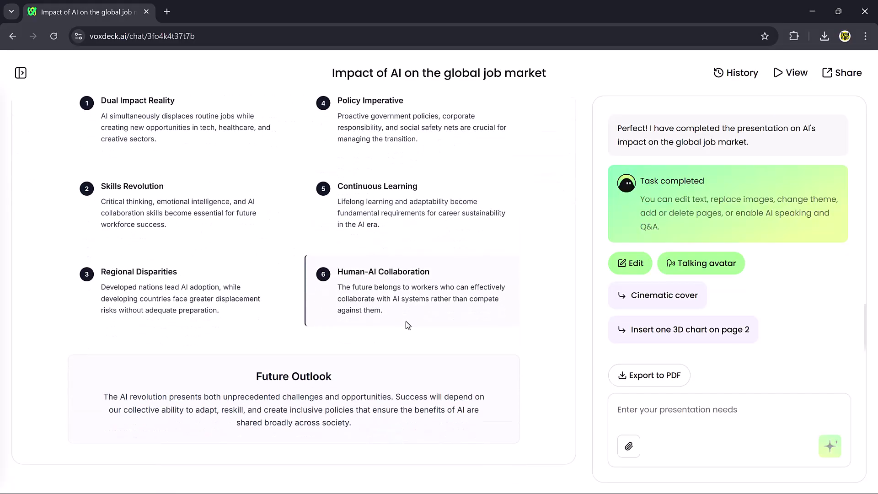
scroll(406, 324, "up", 20)
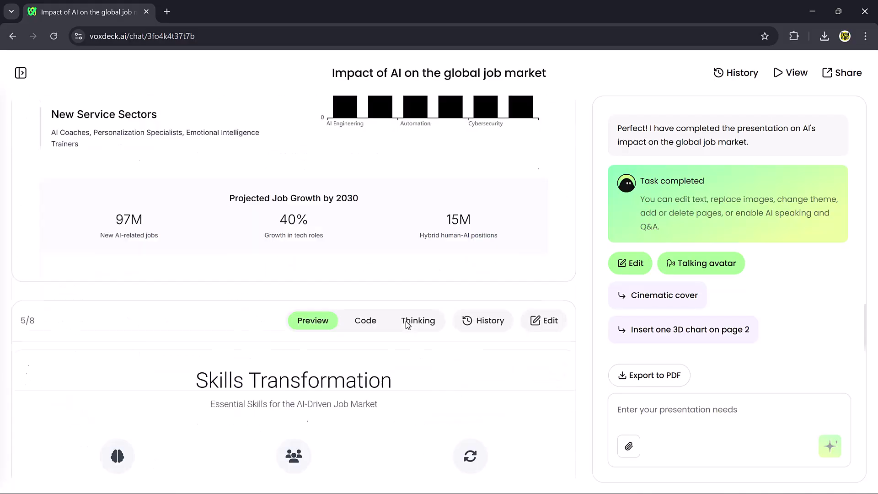
scroll(406, 323, "up", 20)
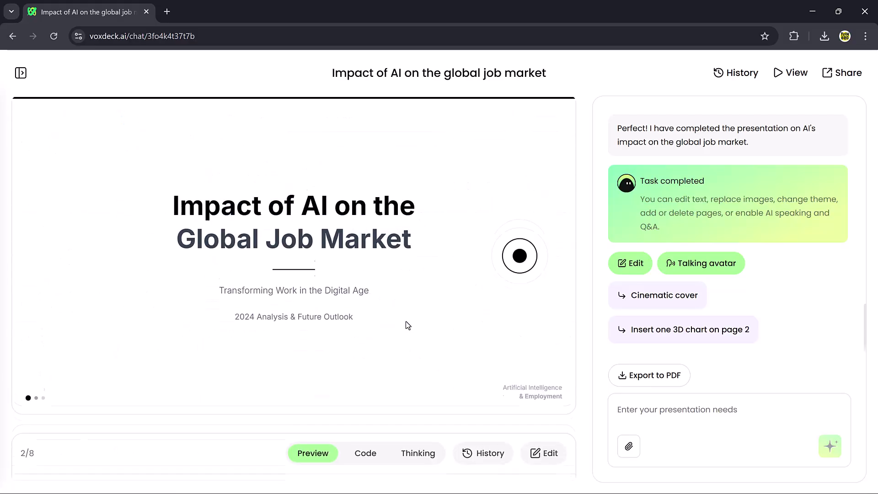
Step: Focus the prompt box and scroll down to recommended decks like Climate Change and SpaceX
scroll(405, 321, "up", 1)
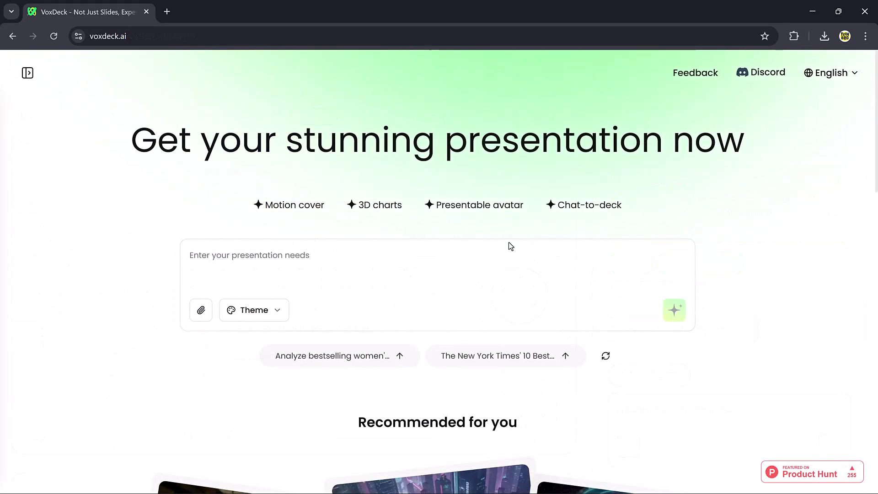
left_click(502, 284)
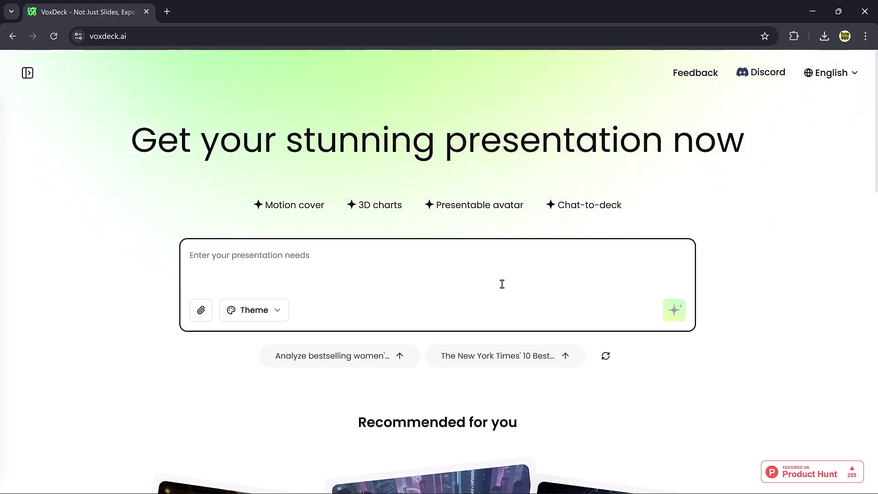
scroll(502, 284, "down", 6)
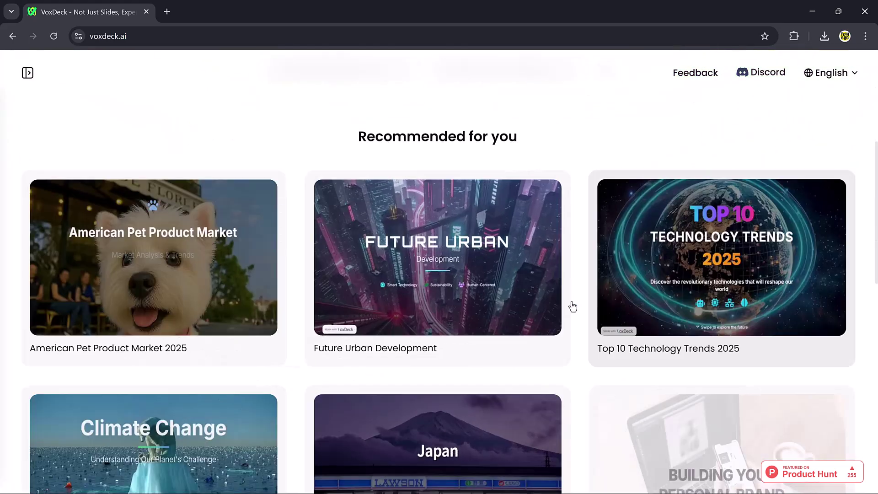
scroll(573, 305, "down", 6)
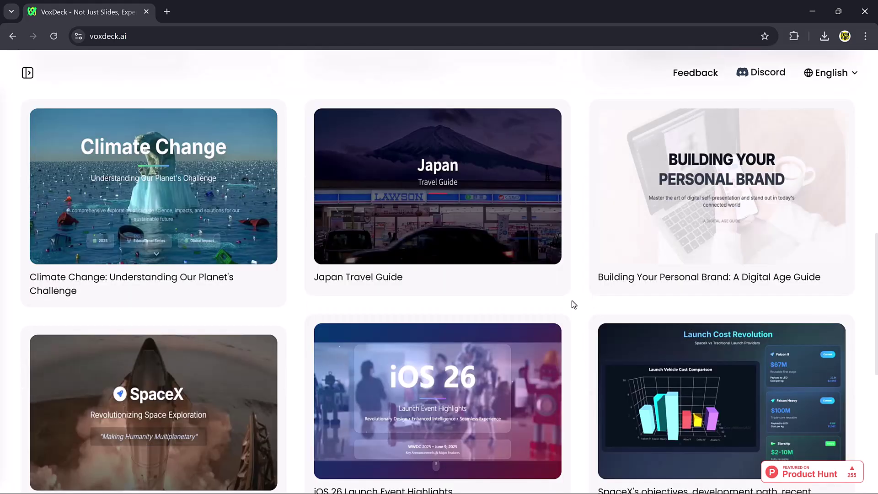